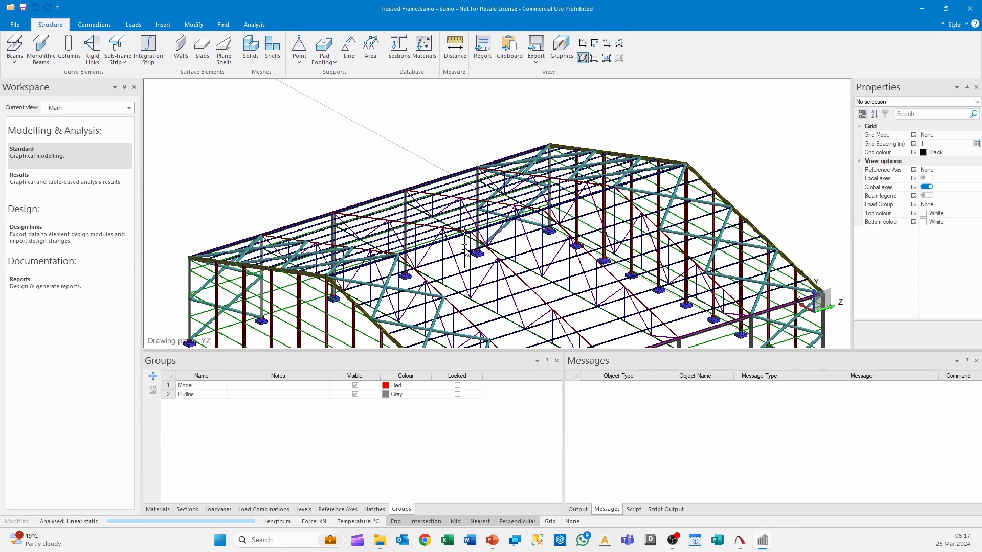
middle_drag(466, 288, 507, 233)
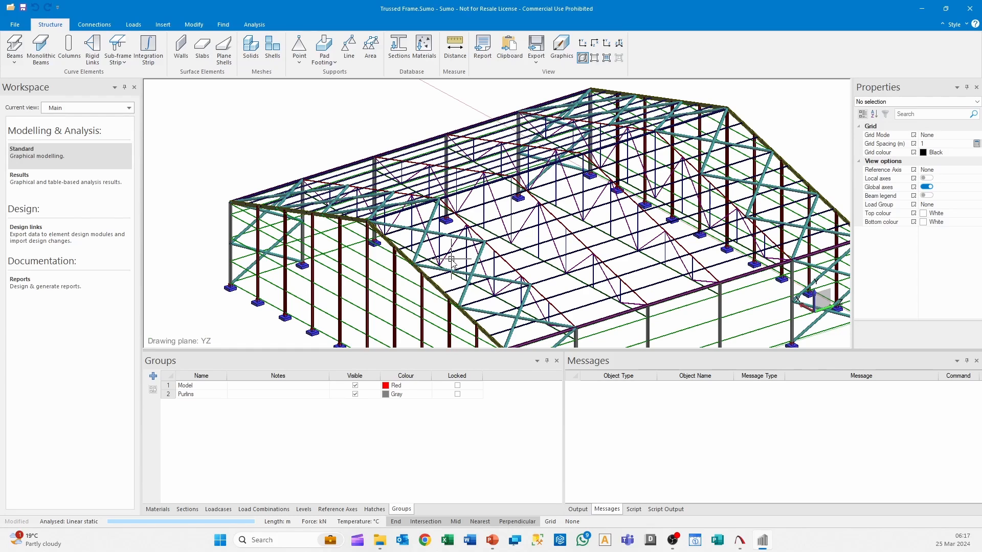
middle_drag(387, 296, 442, 243)
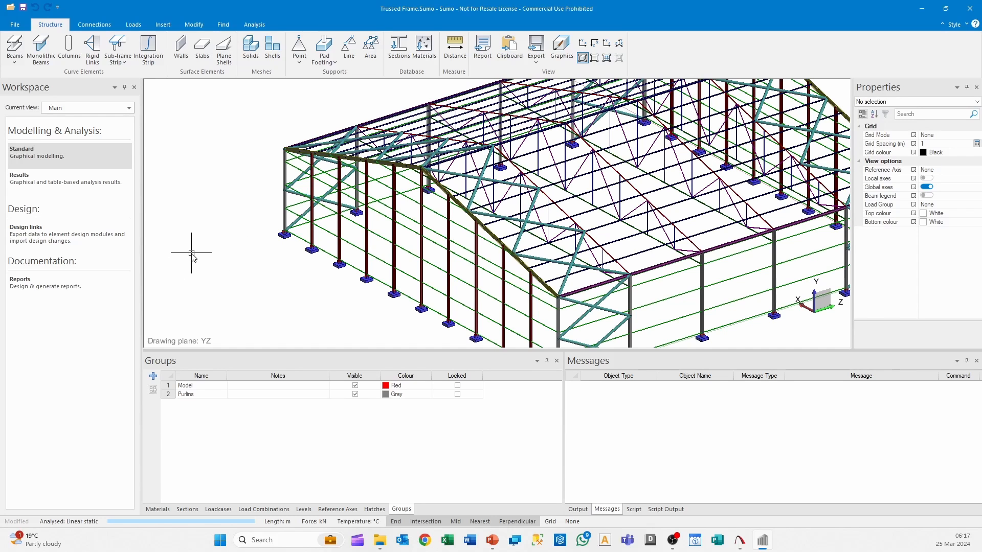
middle_drag(388, 256, 354, 276)
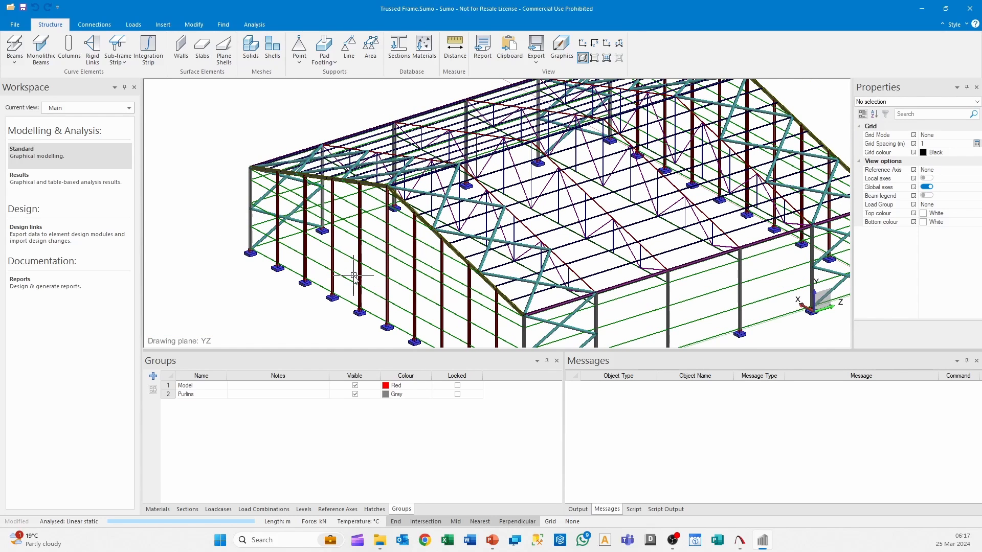
middle_drag(360, 266, 322, 216)
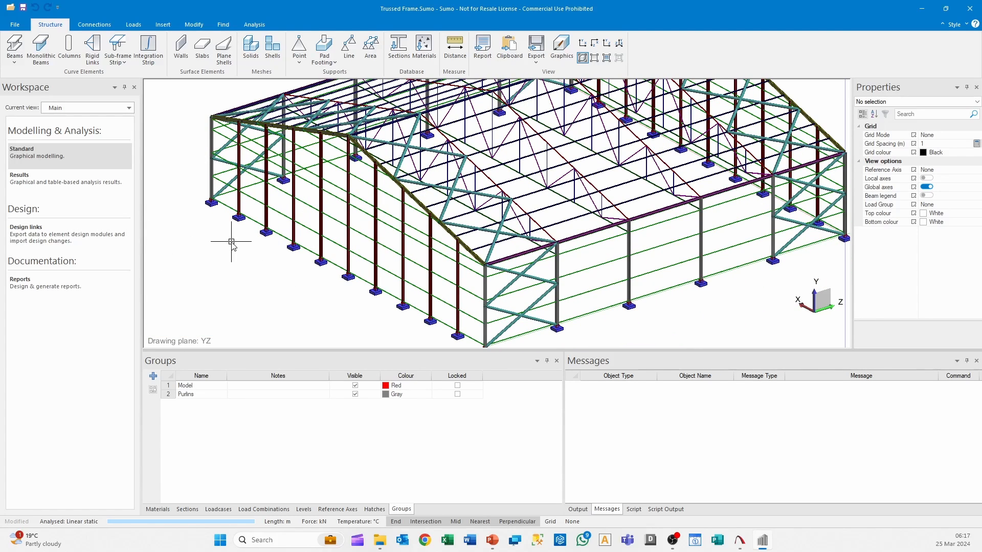
middle_drag(266, 283, 292, 263)
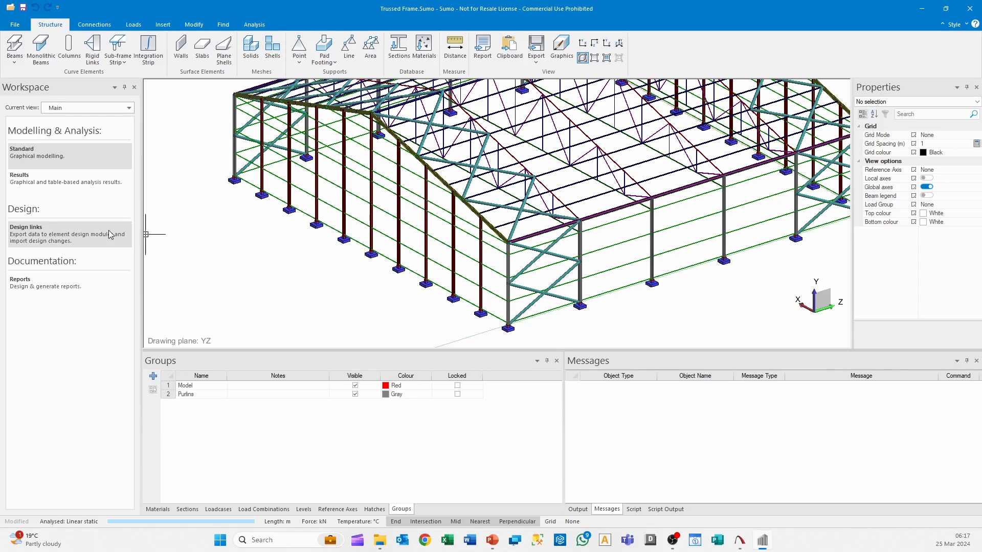
middle_drag(219, 271, 303, 295)
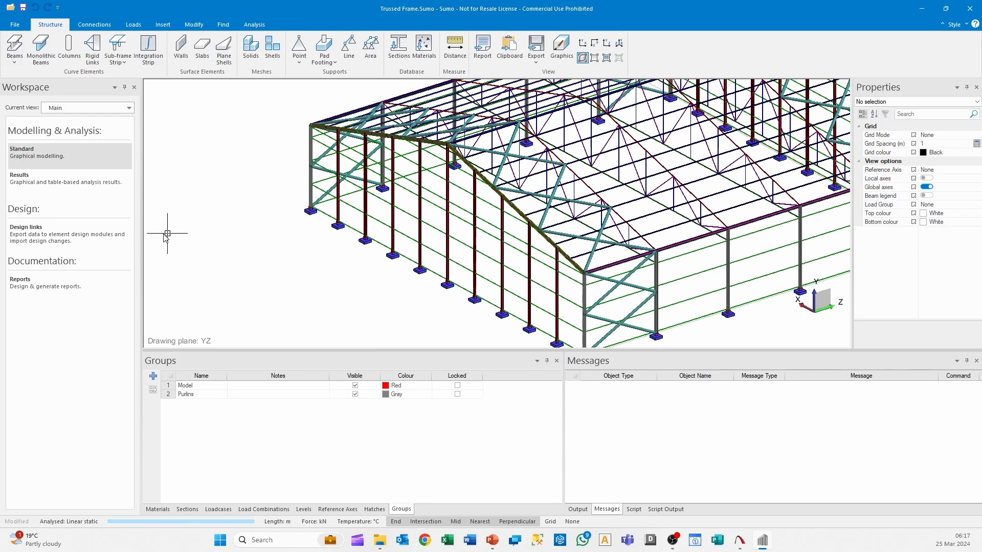
Switch to the Design links workspace and display the Base design table.
click(54, 234)
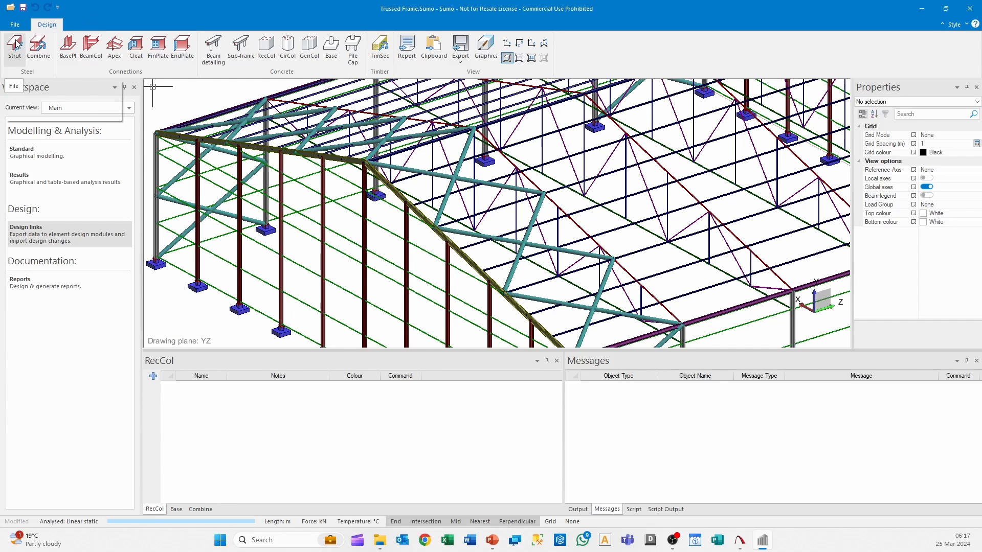
middle_drag(305, 289, 414, 255)
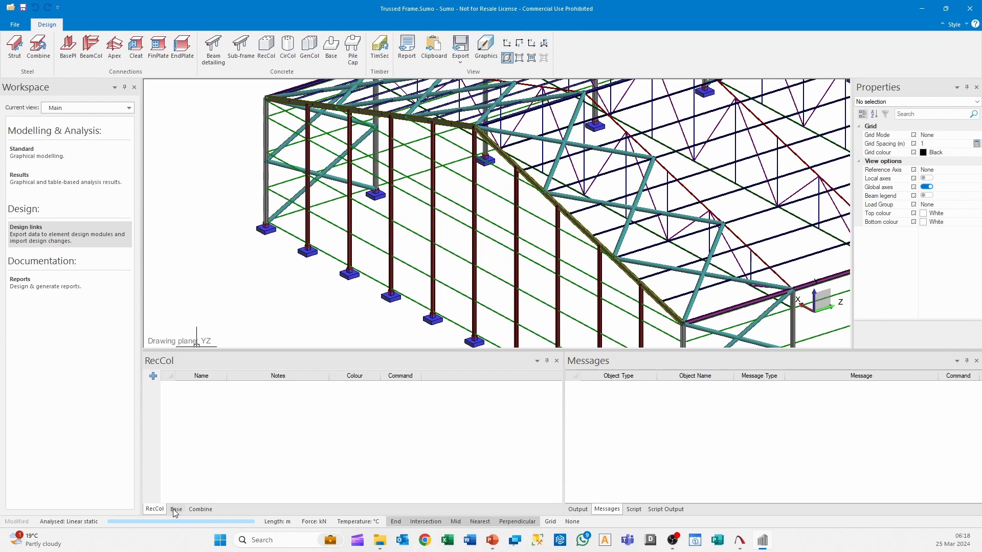
scroll(329, 285, up, 5)
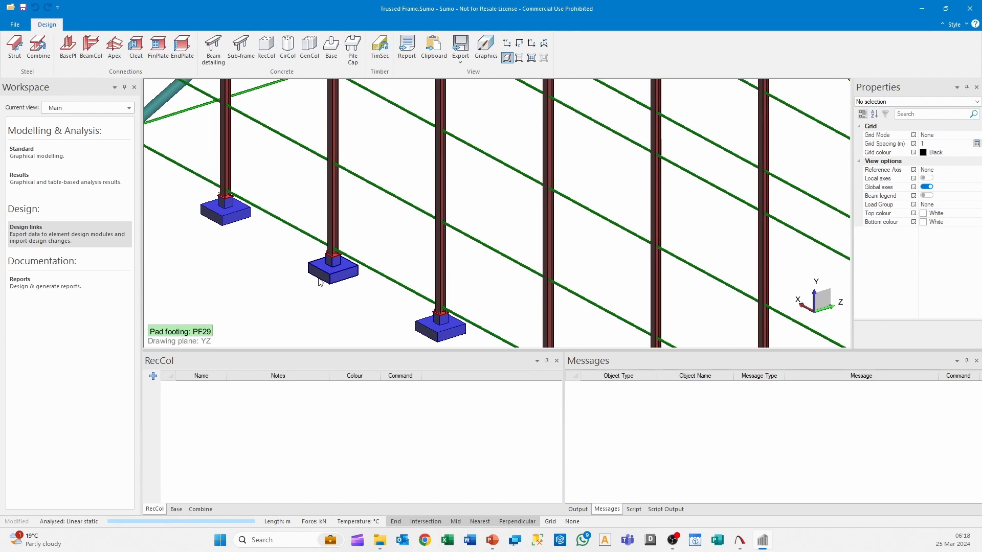
scroll(323, 280, down, 6)
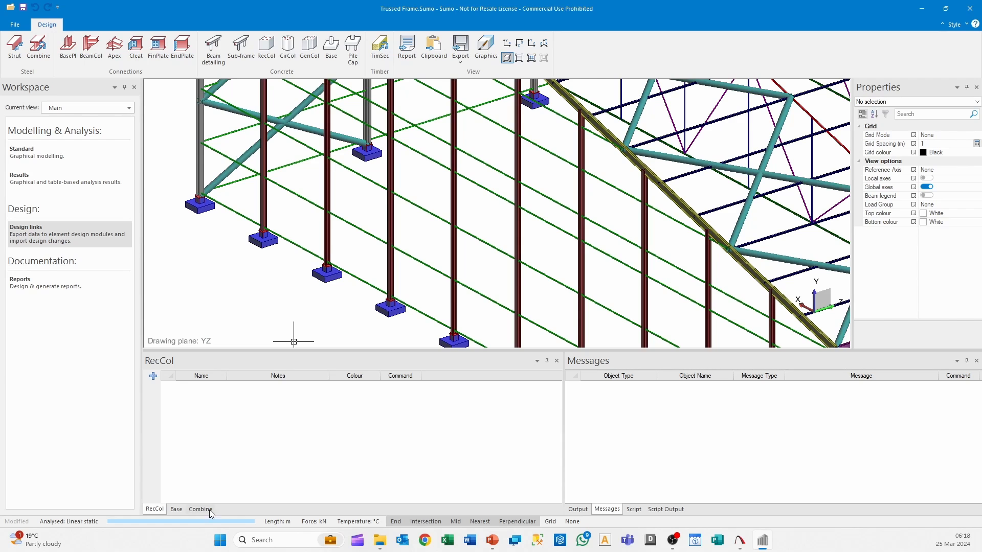
scroll(325, 309, down, 5)
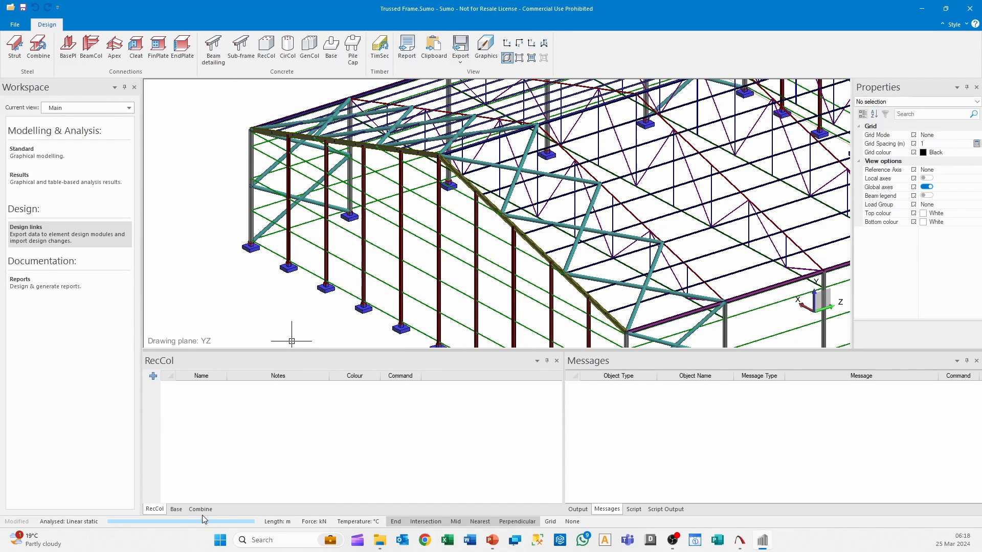
click(180, 510)
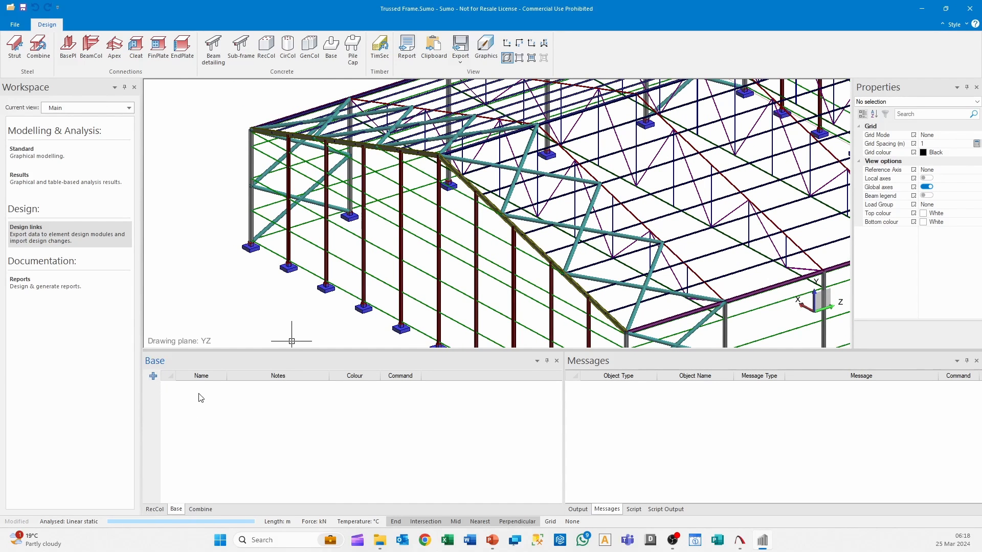
Select a pad footing under a gable column, check its available design groups, and clear the selection.
scroll(350, 332, up, 6)
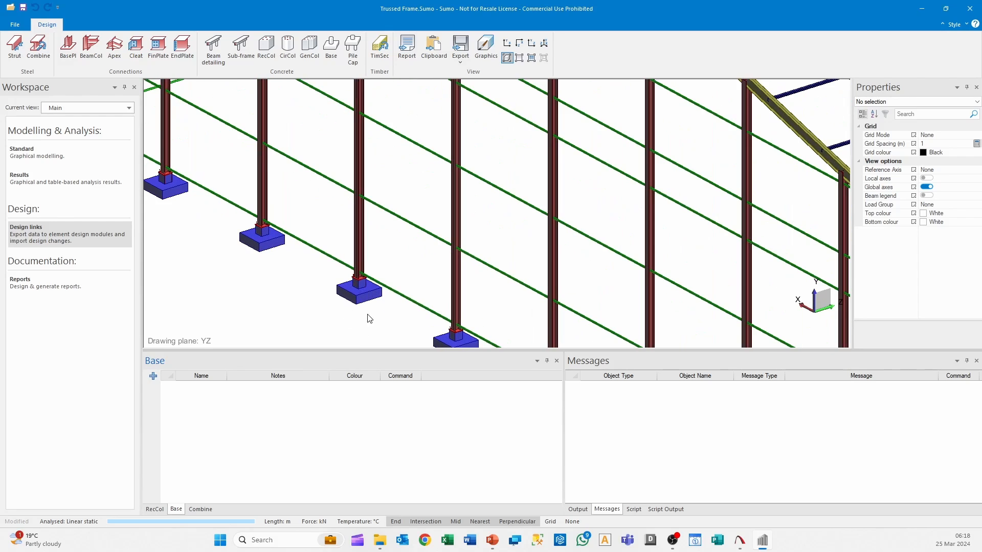
click(358, 290)
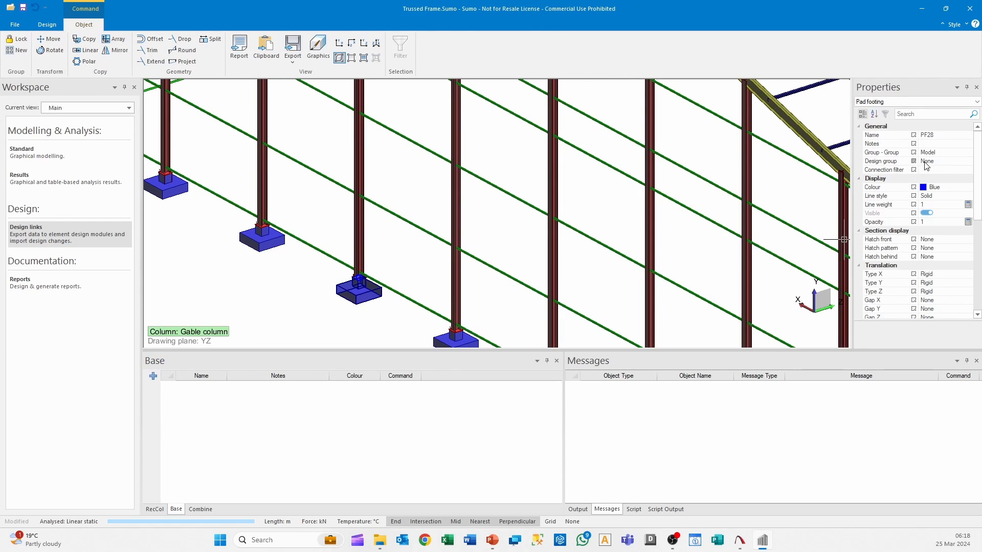
scroll(335, 300, up, 3)
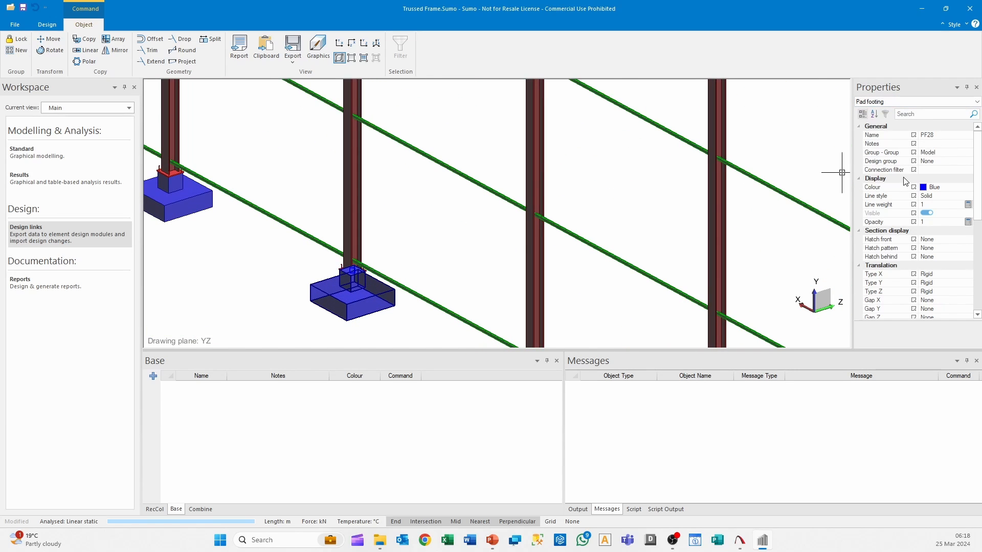
click(961, 161)
click(969, 161)
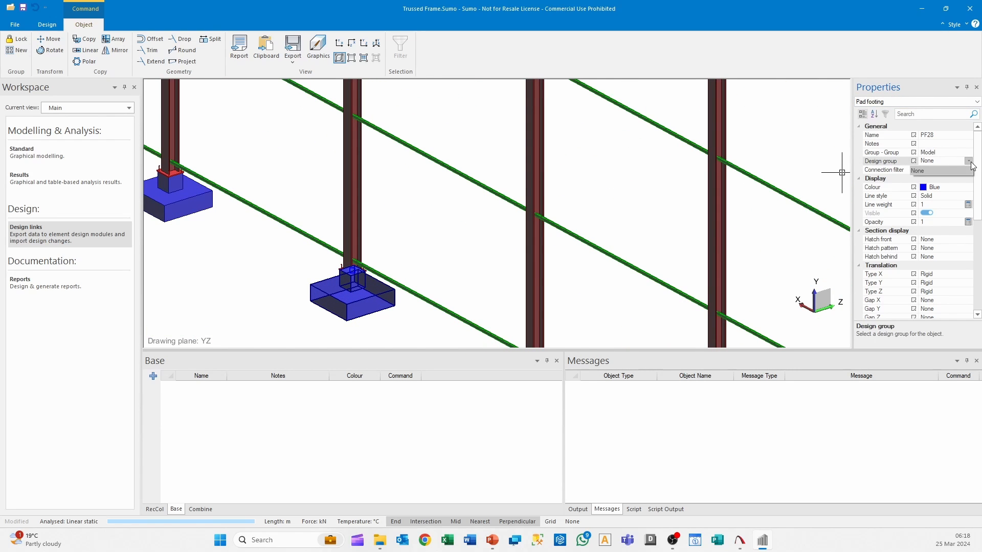
click(587, 291)
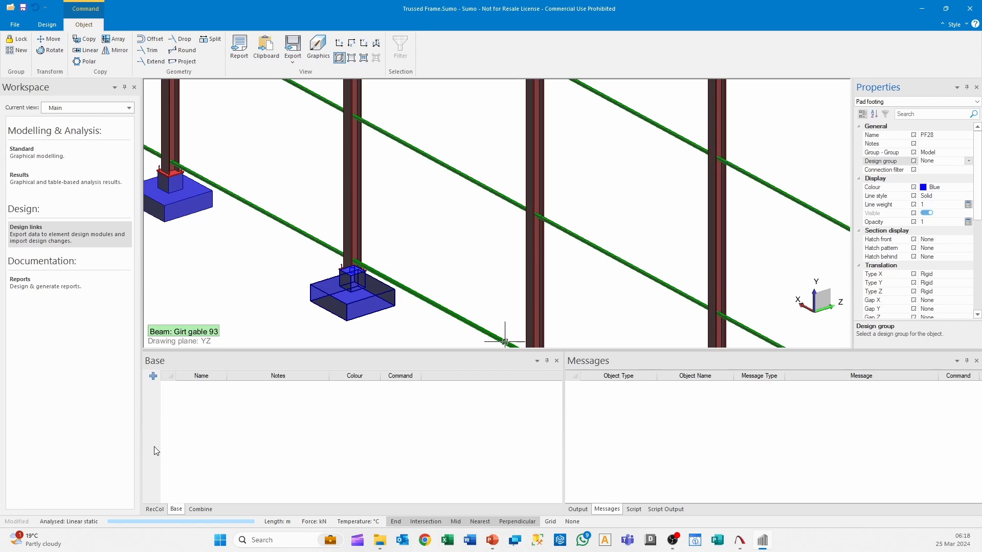
scroll(435, 261, down, 6)
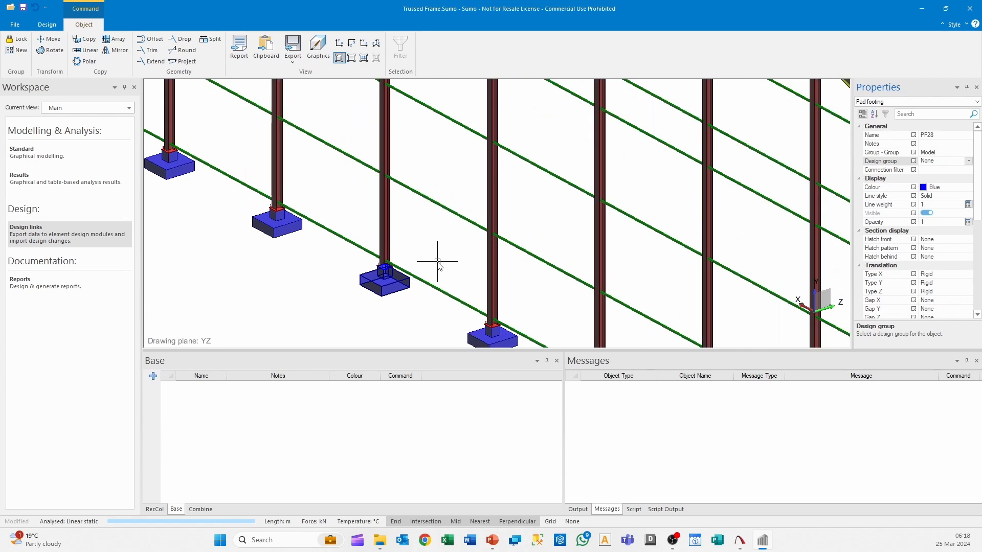
key(Escape)
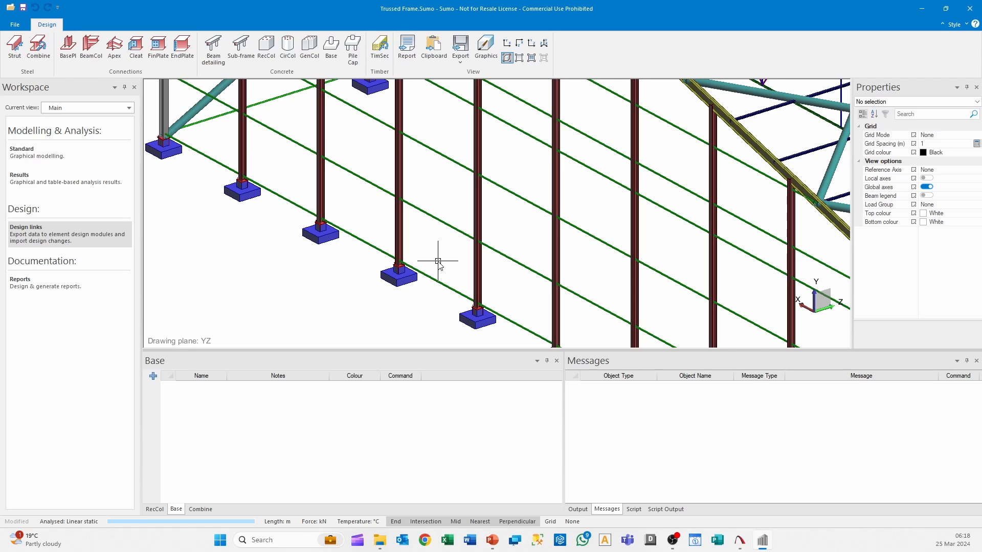
Display the Combine table to review the steel design groups of the trussed frame.
scroll(438, 262, down, 6)
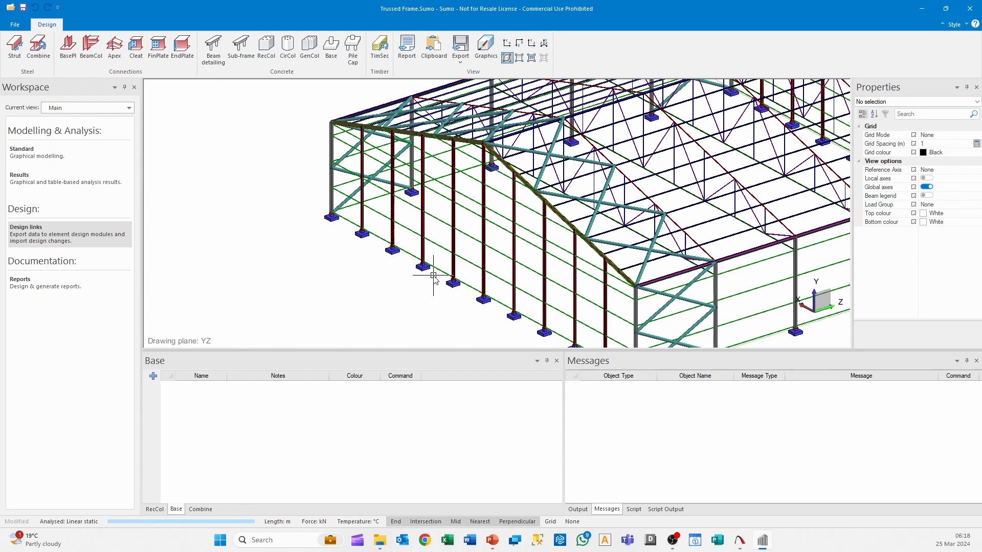
click(201, 510)
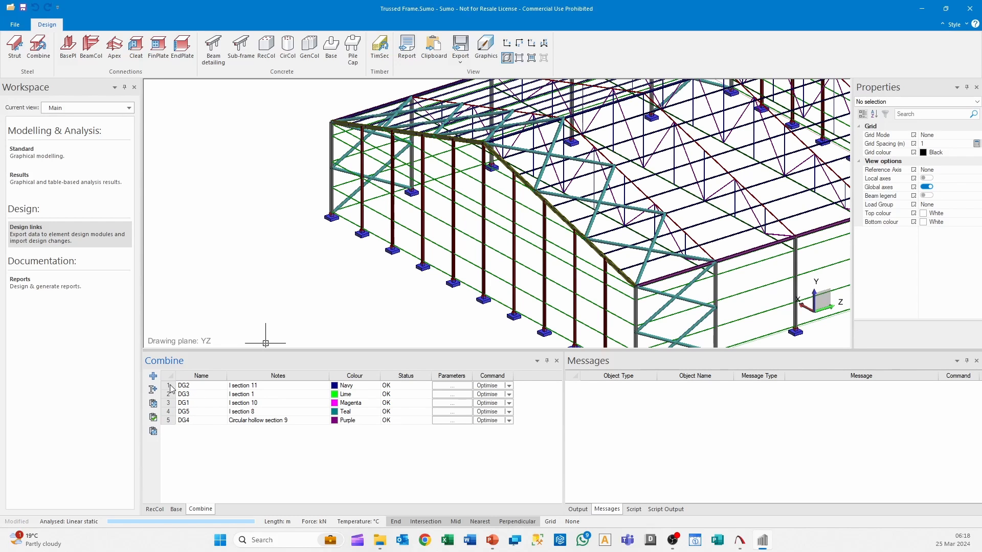
middle_drag(599, 215, 440, 278)
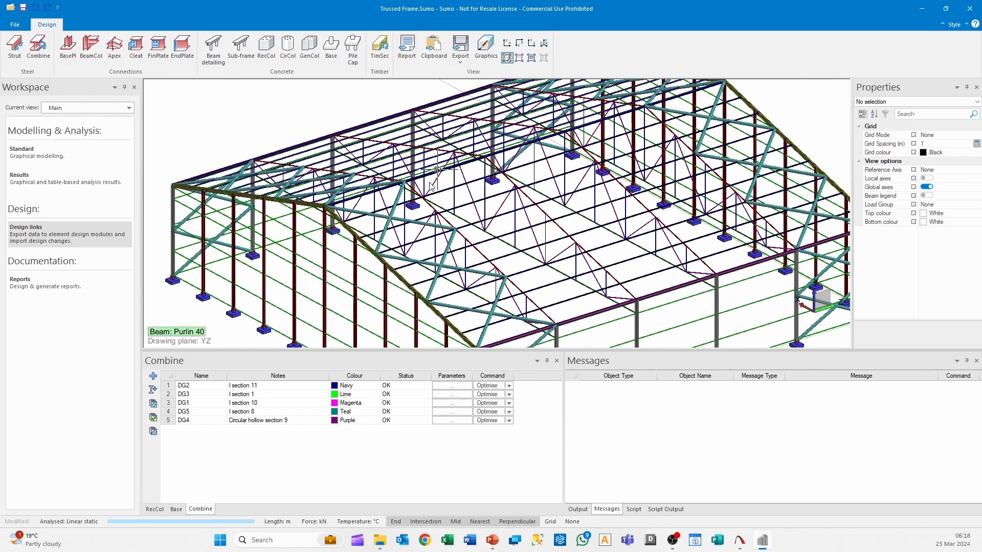
scroll(517, 226, down, 2)
Create a new model from the Trussed frame template, keeping the default building parameters.
click(15, 24)
click(34, 46)
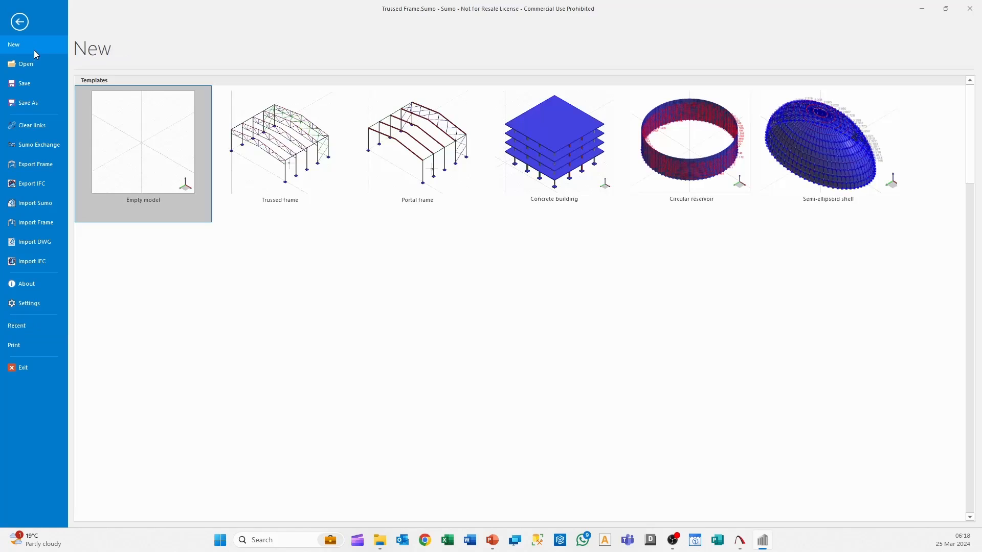
double_click(338, 192)
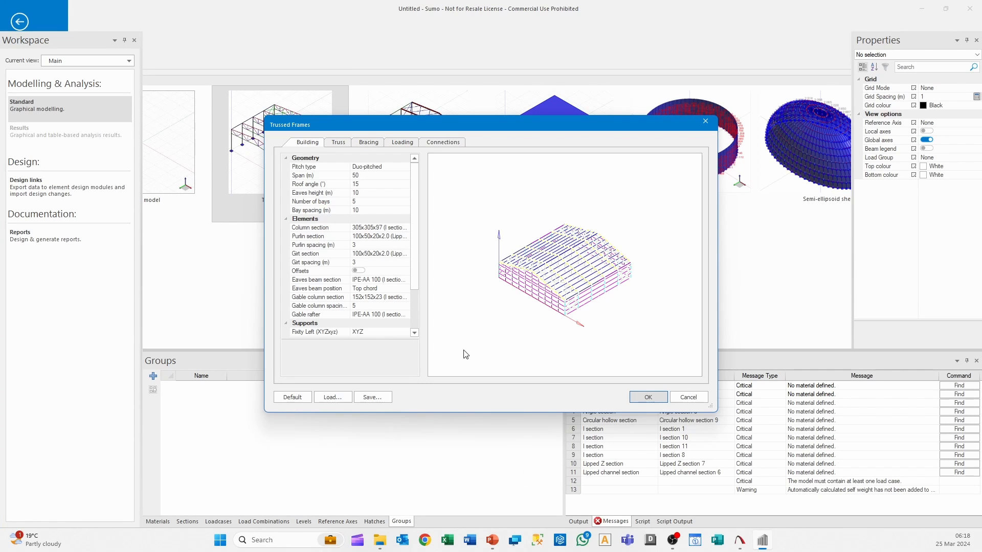
click(649, 398)
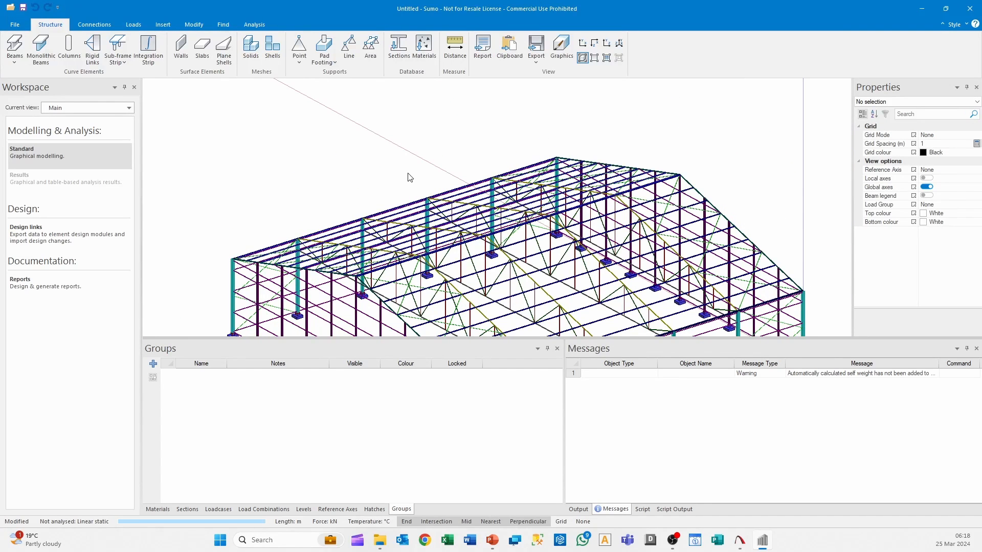
Save the new model as Trussed Frame.Sumo, replacing the existing file.
click(16, 24)
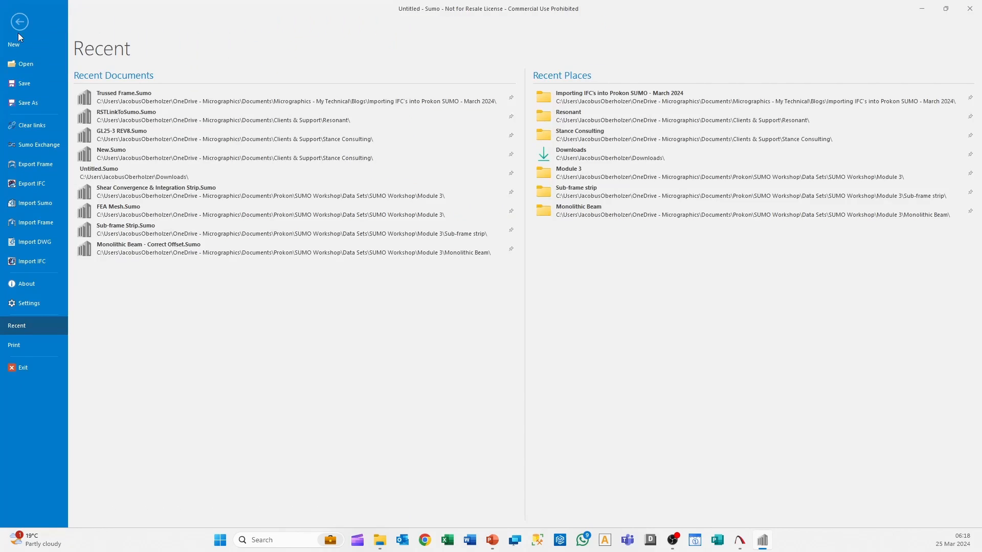
click(45, 105)
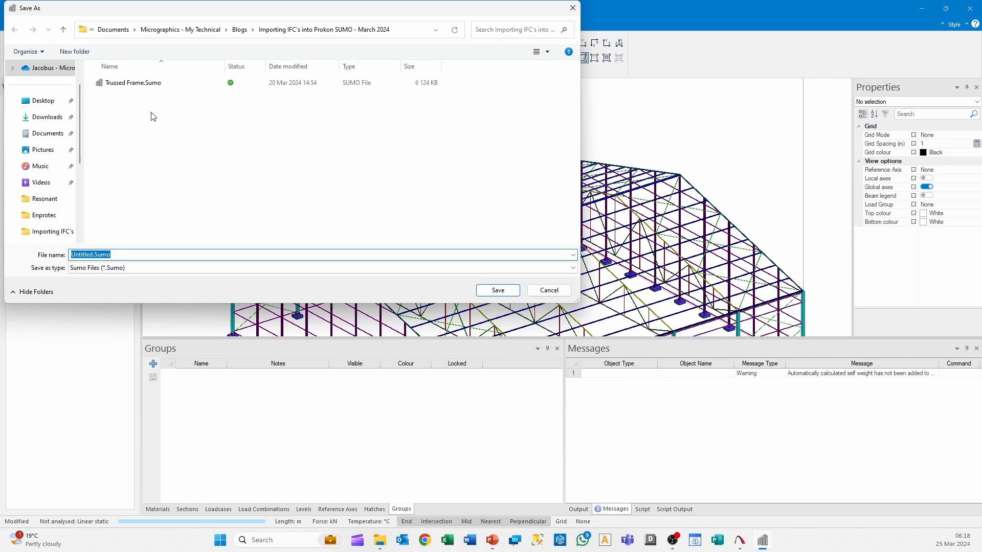
click(128, 88)
click(496, 291)
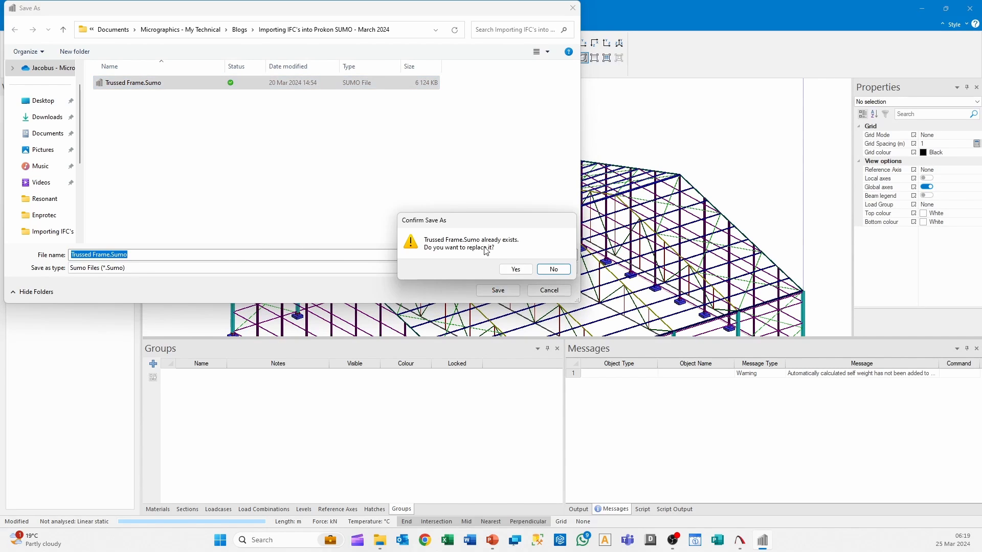
click(516, 269)
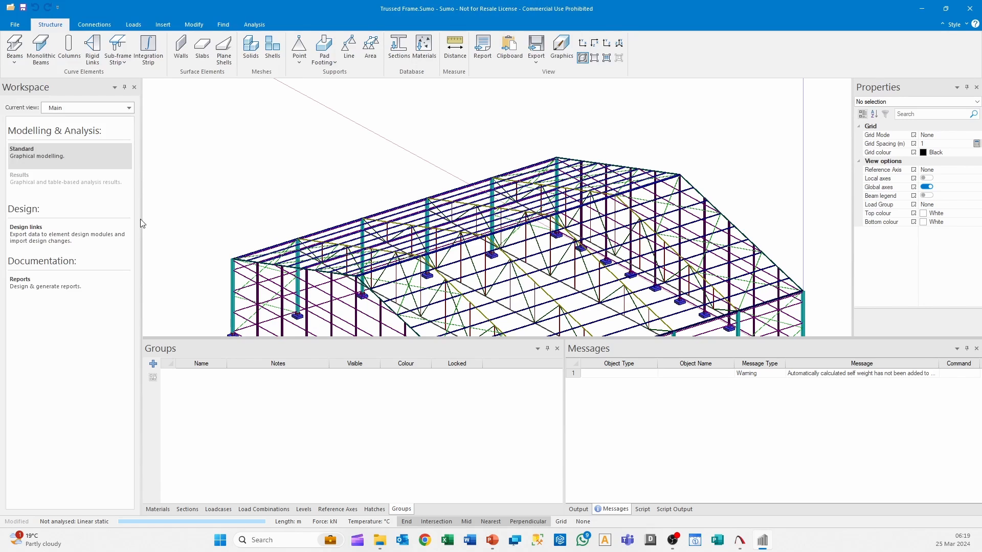
Enlarge the model view and run the linear static analysis of the trussed frame.
click(254, 25)
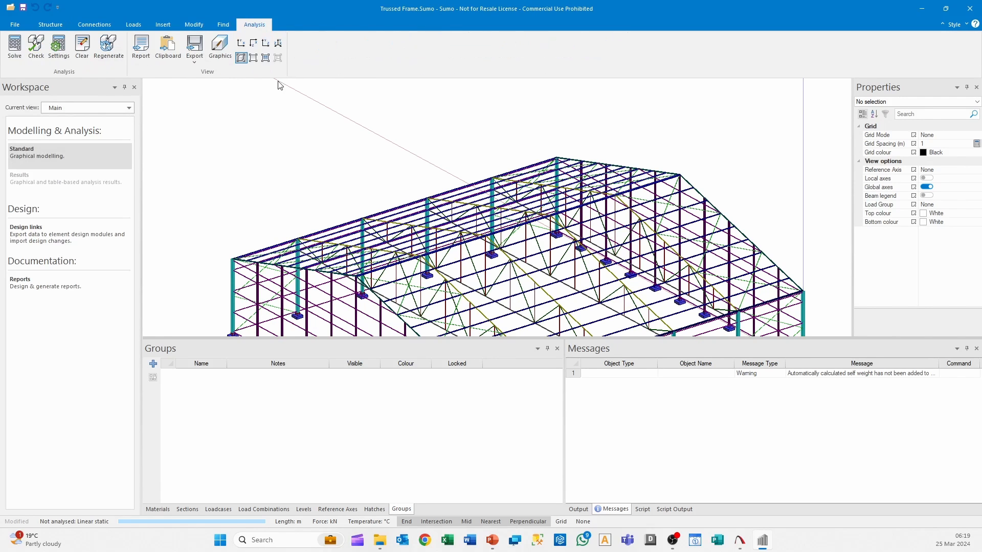
drag(325, 338, 325, 408)
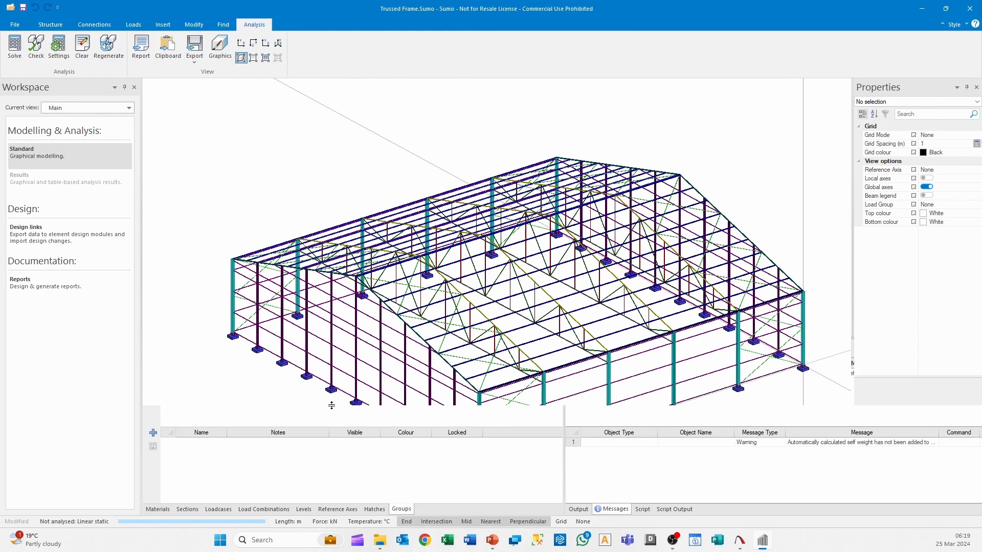
click(15, 57)
click(539, 323)
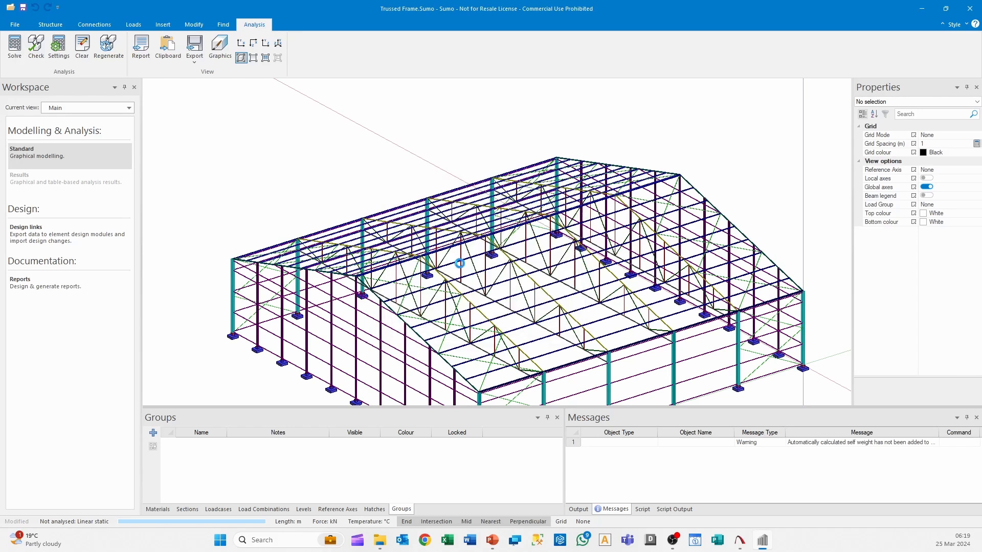
Switch to the Design links workspace and reset it to its workspace defaults in the Sumo settings.
click(65, 229)
click(15, 24)
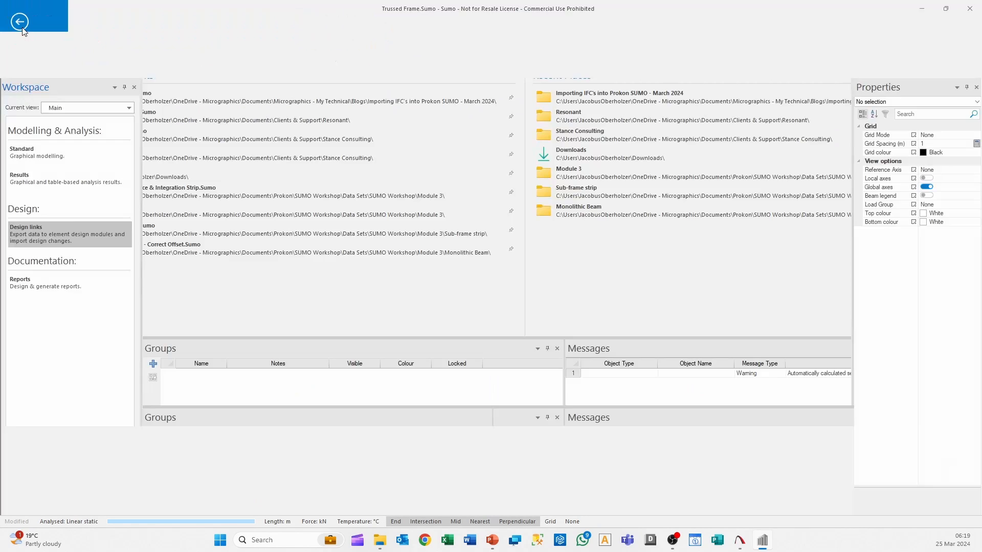
click(43, 303)
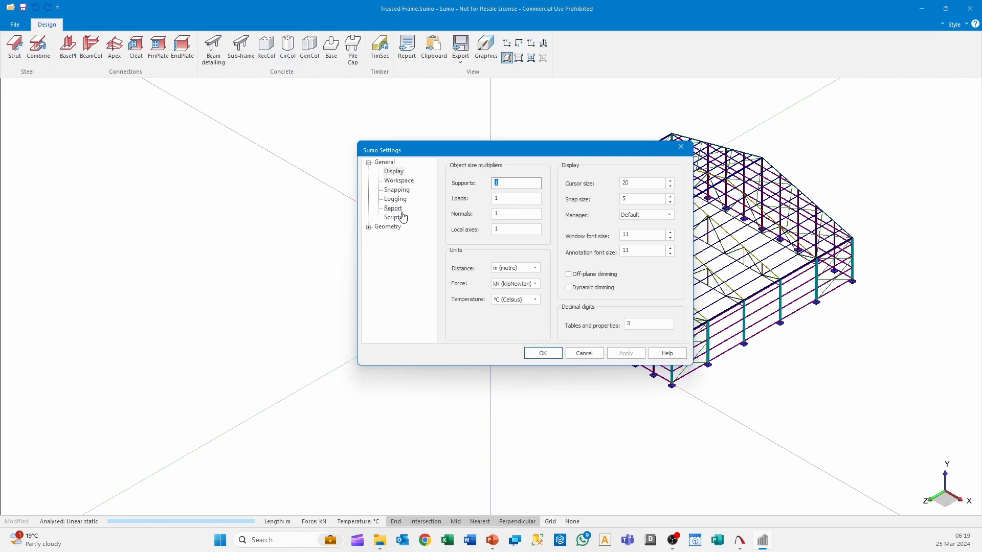
click(401, 182)
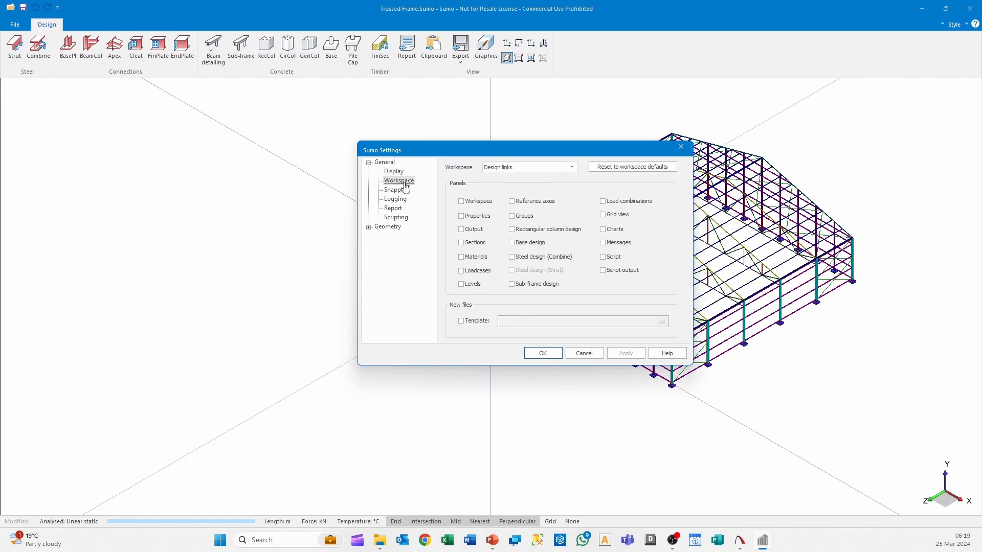
click(628, 171)
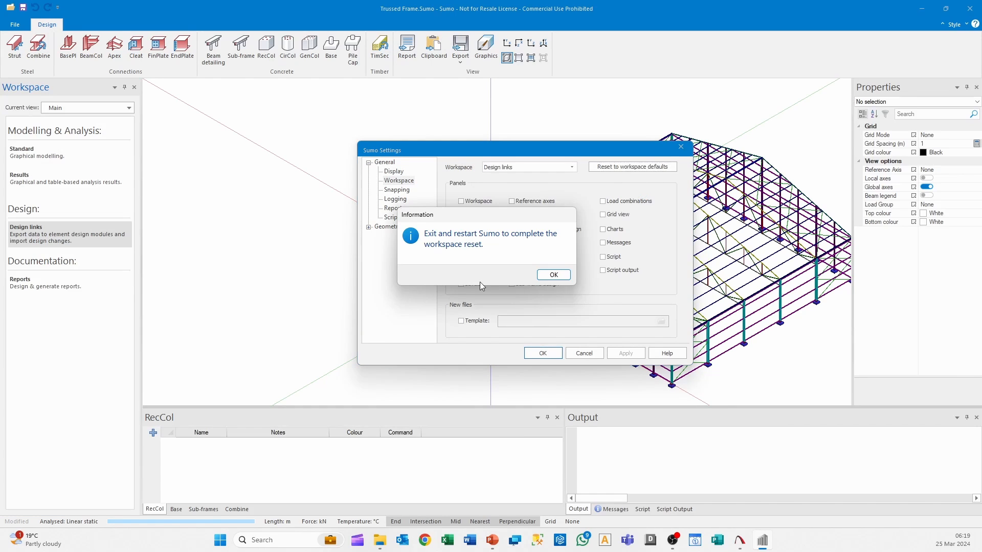
click(554, 276)
click(559, 356)
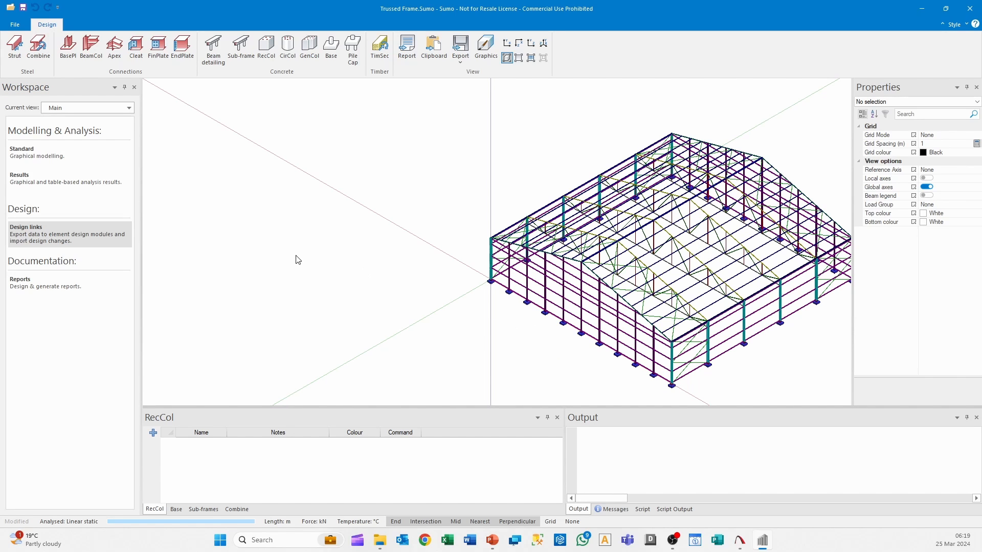
click(237, 509)
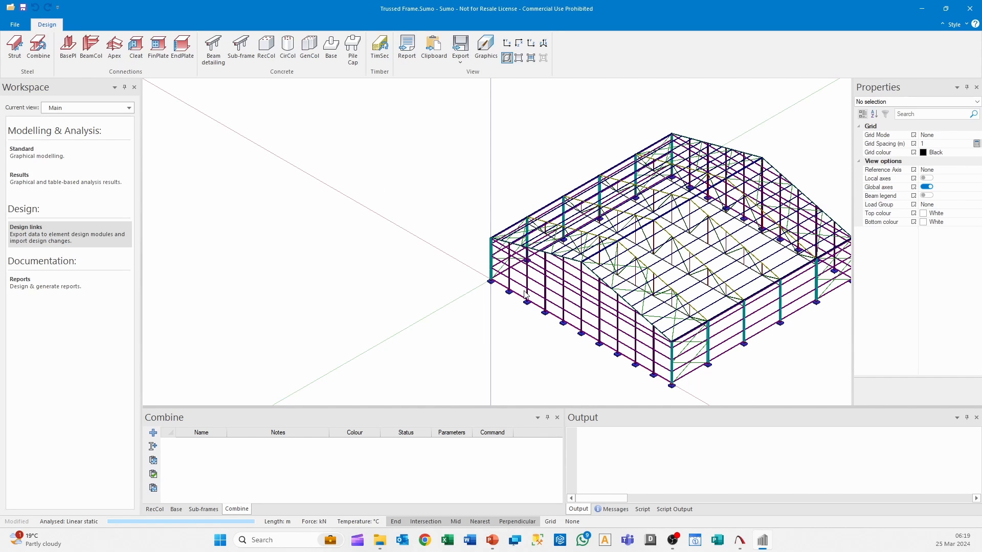
click(82, 159)
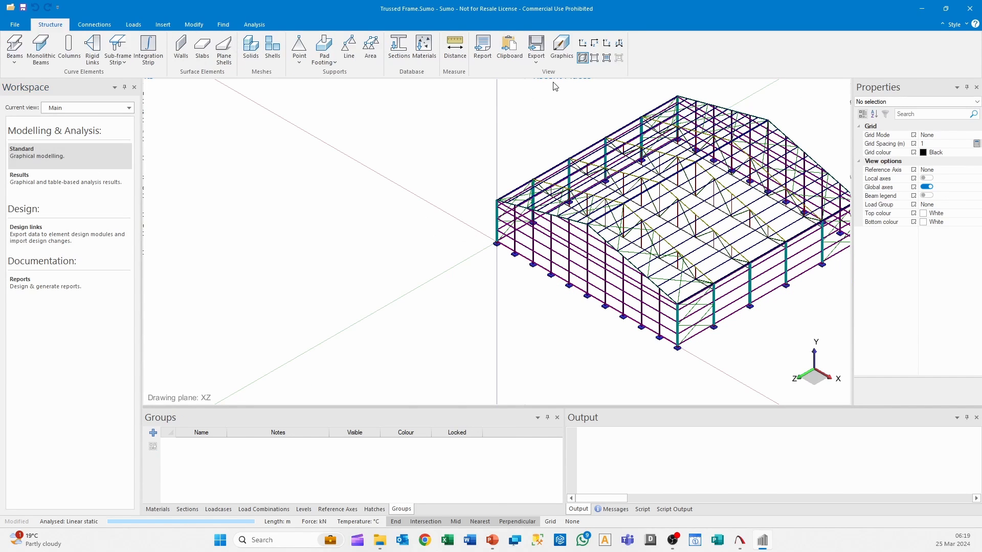
click(454, 49)
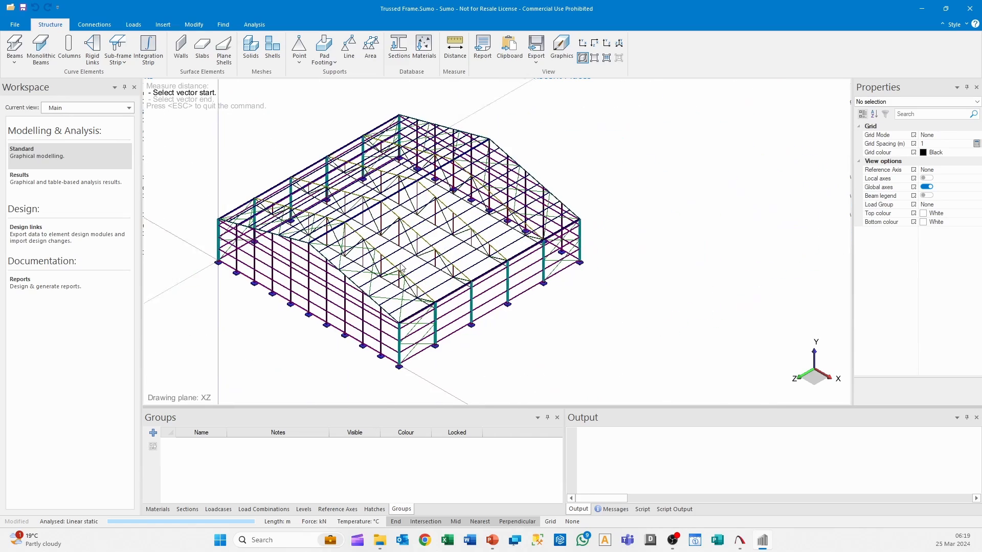
click(122, 230)
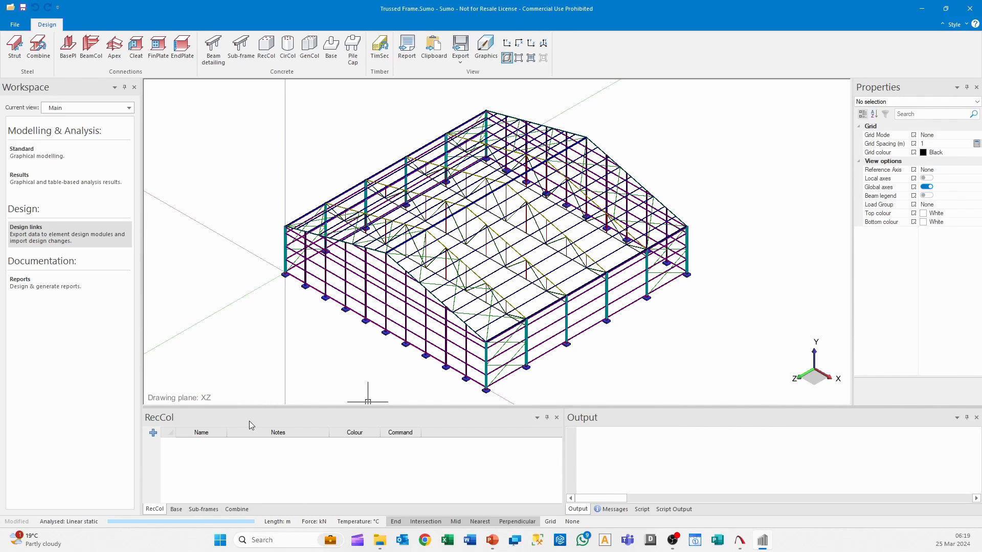
Display the Combine table in the Design links workspace.
scroll(392, 302, up, 2)
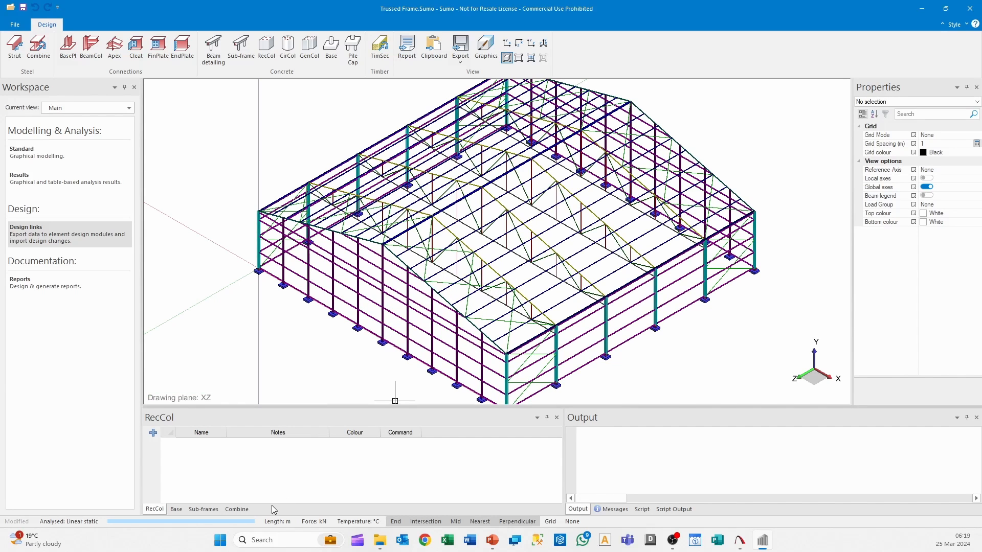
click(236, 509)
middle_drag(220, 321, 285, 314)
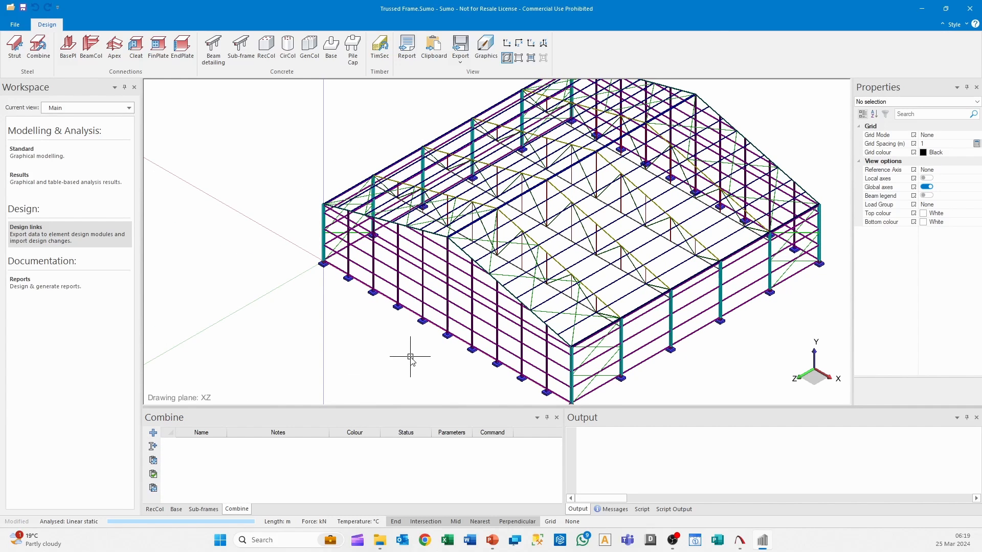
middle_drag(412, 358, 383, 390)
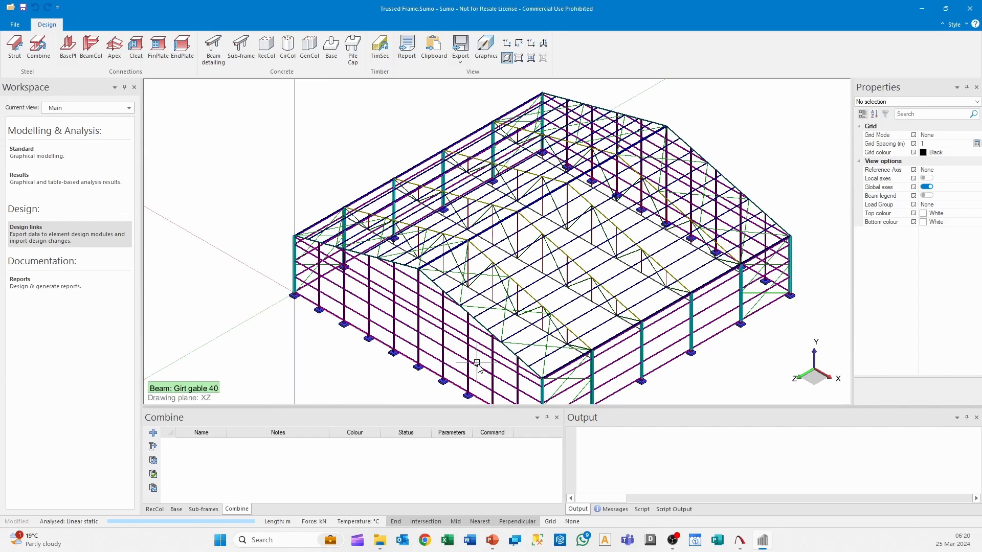
middle_drag(518, 354, 423, 334)
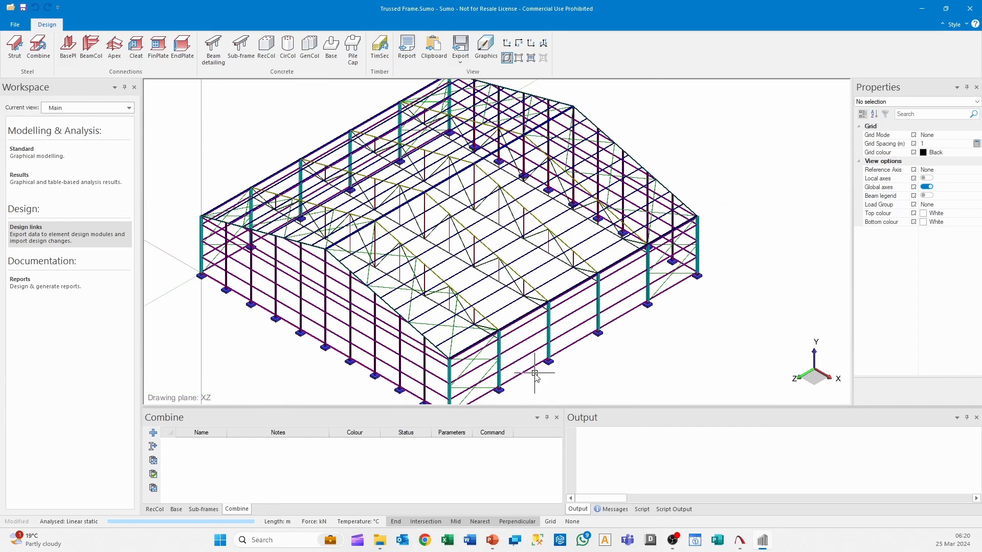
Automatically generate steel design groups for the frame's sections in the Combine table and sort them by name.
scroll(399, 256, up, 5)
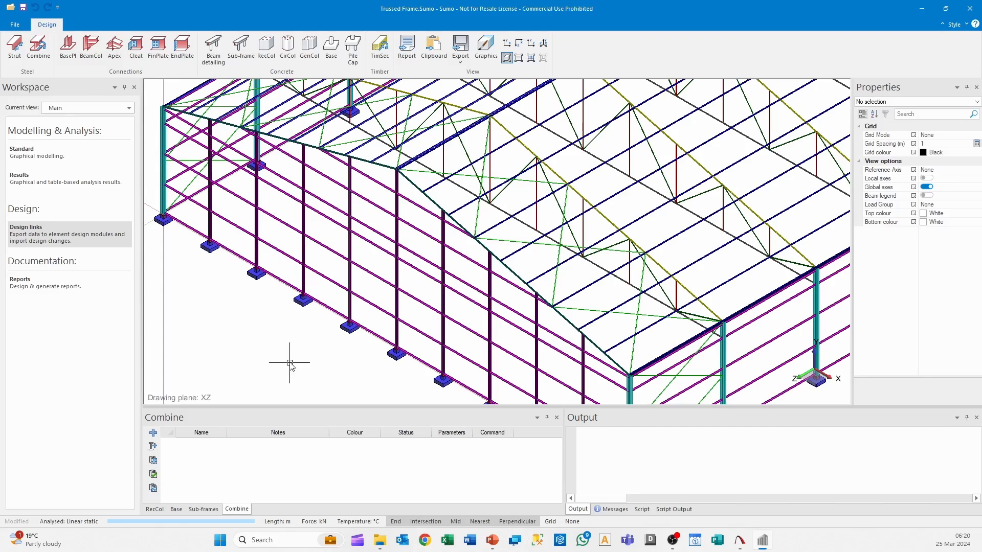
middle_drag(717, 279, 644, 282)
scroll(533, 293, up, 8)
scroll(530, 293, down, 8)
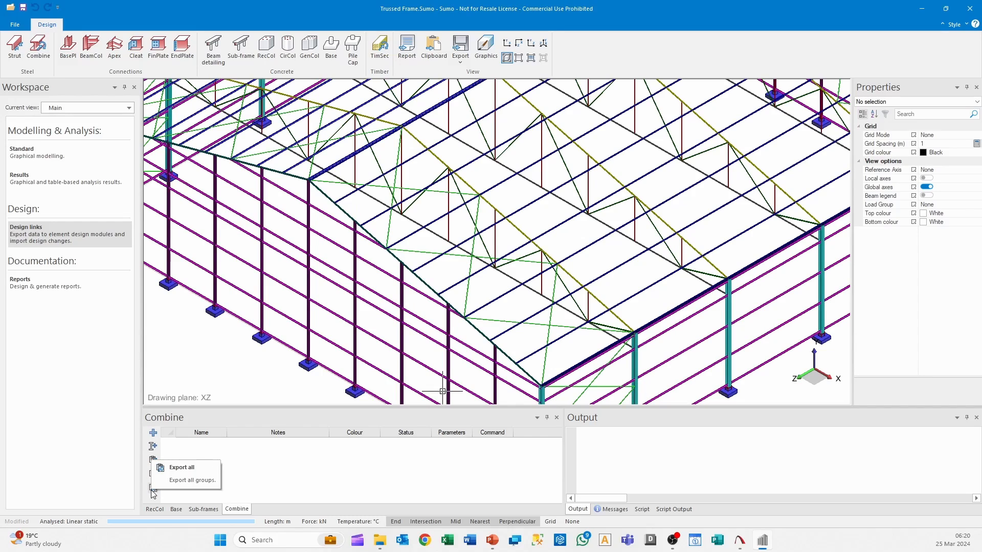
scroll(266, 375, down, 2)
middle_drag(267, 376, 381, 341)
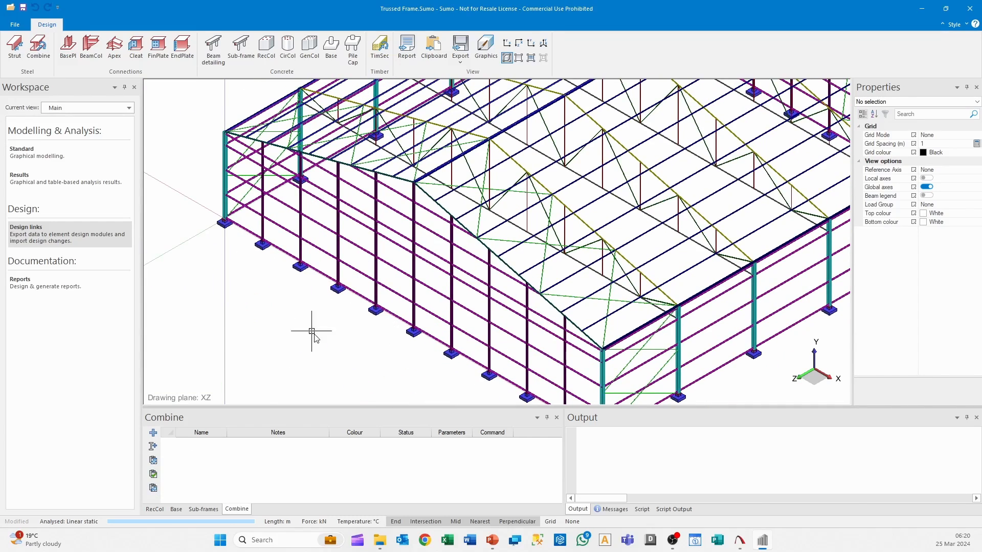
middle_drag(313, 335, 314, 394)
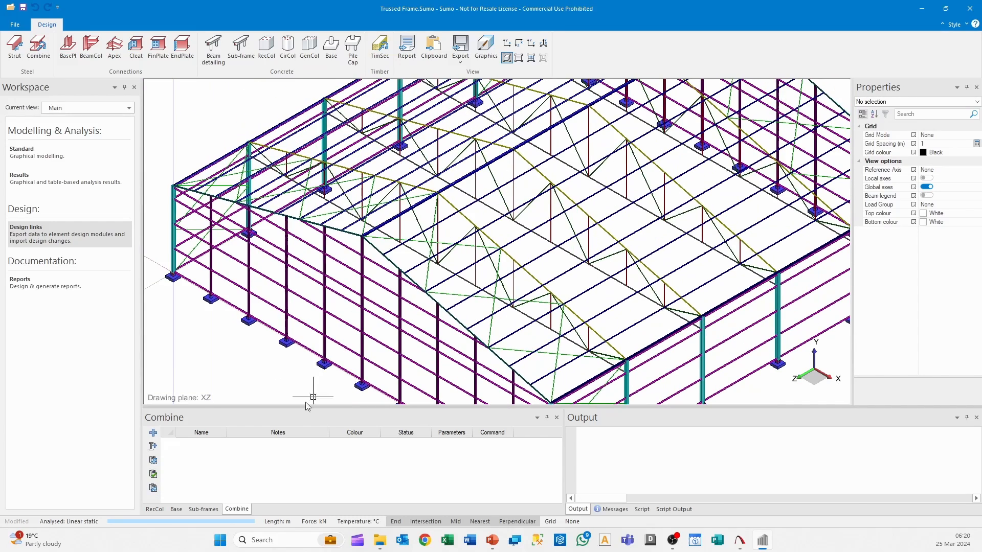
click(154, 448)
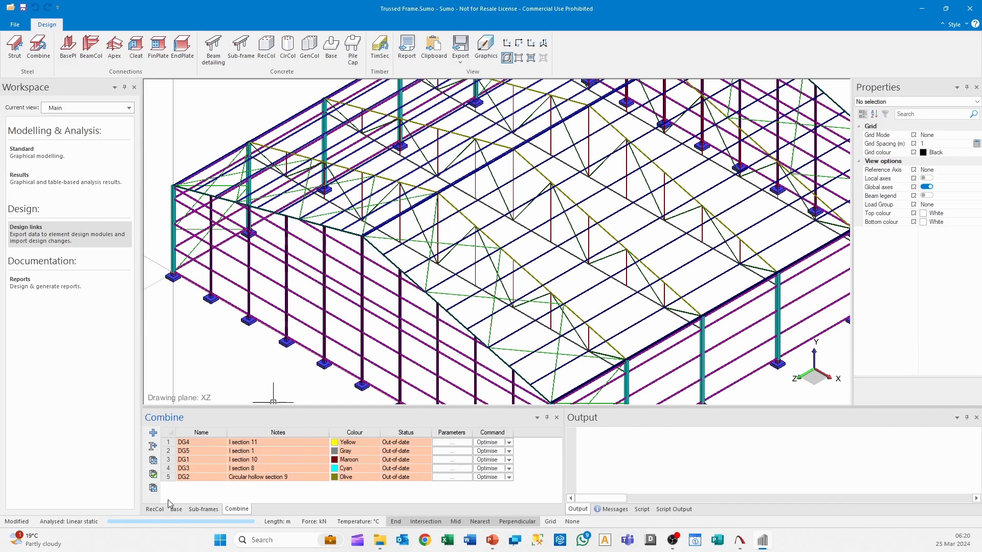
middle_drag(285, 337, 320, 301)
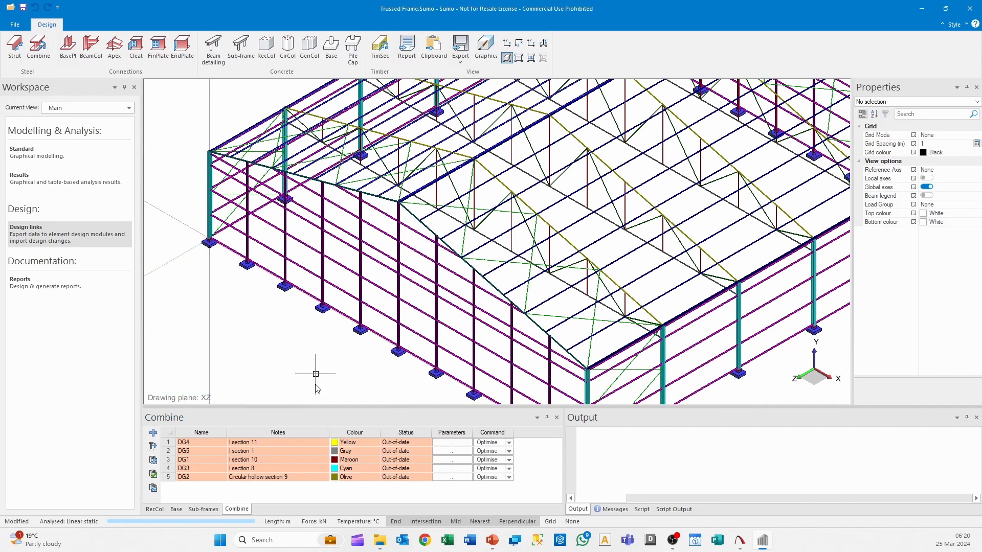
click(297, 434)
click(200, 434)
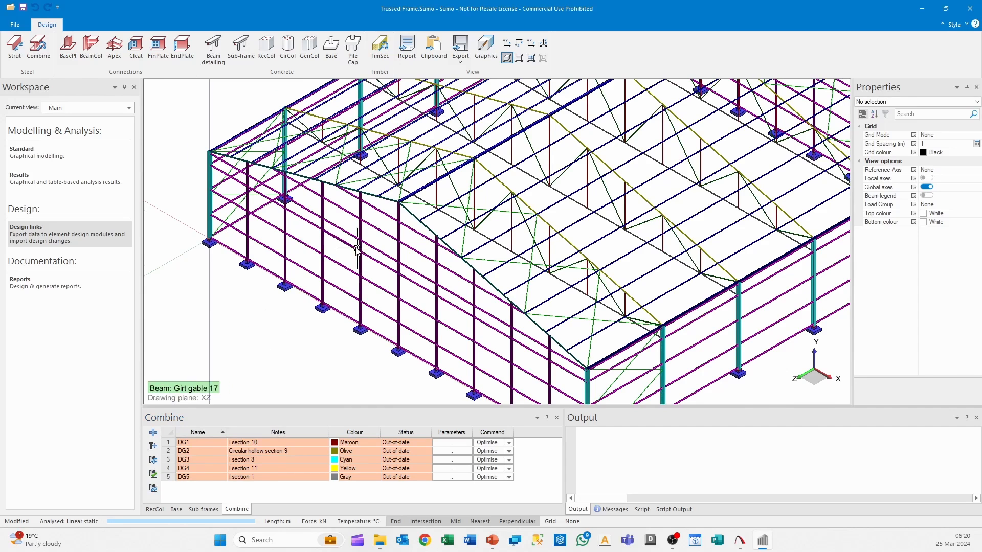
Select a gable column to check which design group it belongs to, and clear the selection.
scroll(337, 294, up, 3)
click(288, 273)
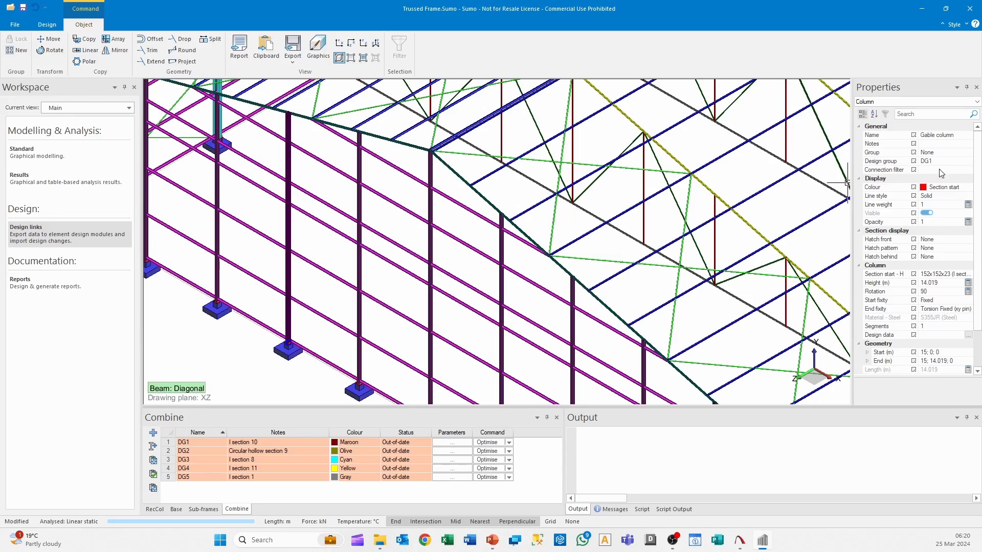
scroll(670, 264, down, 1)
middle_drag(670, 264, 255, 212)
key(Escape)
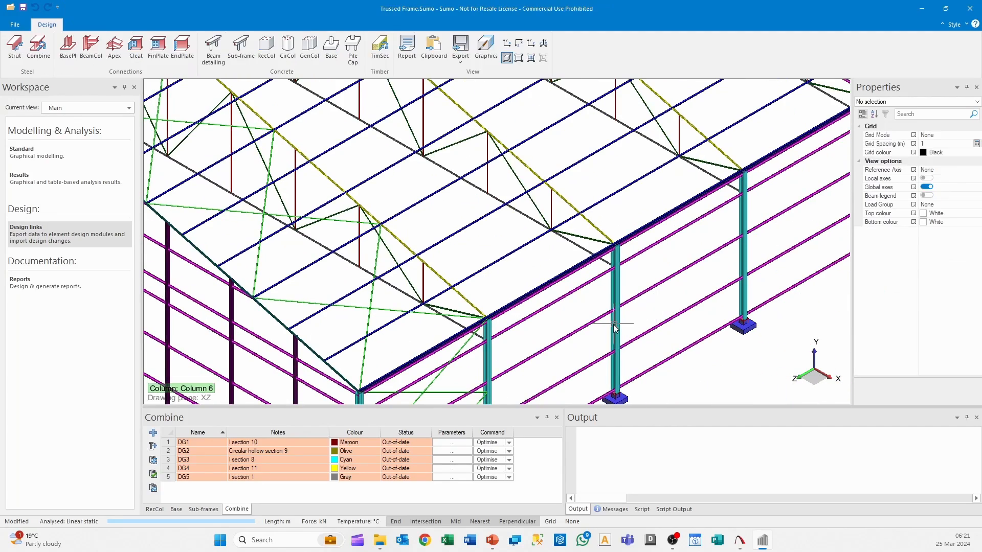
Select one of the side-wall columns to check its assigned design group.
click(613, 324)
middle_drag(692, 300, 716, 262)
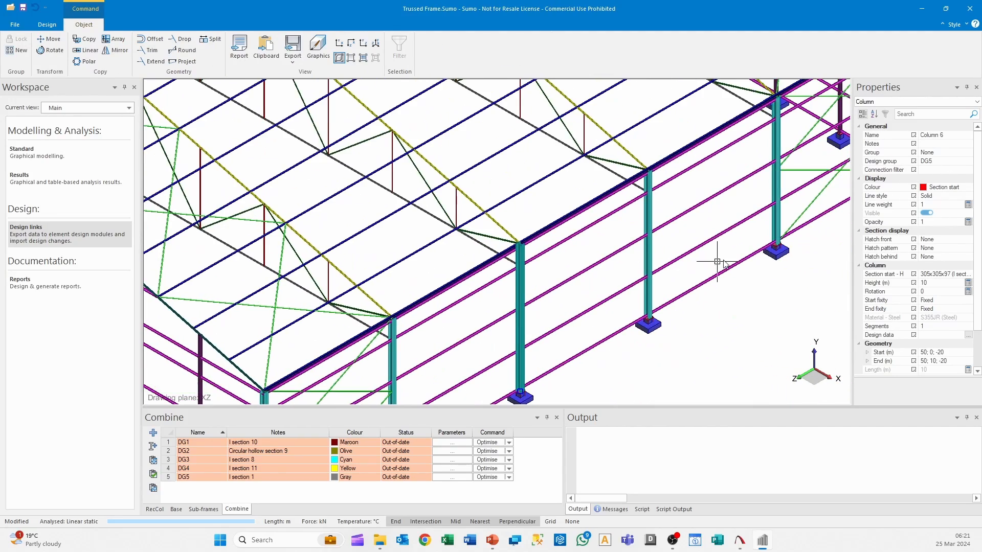
middle_drag(723, 204, 524, 406)
middle_drag(475, 155, 525, 302)
scroll(502, 177, up, 10)
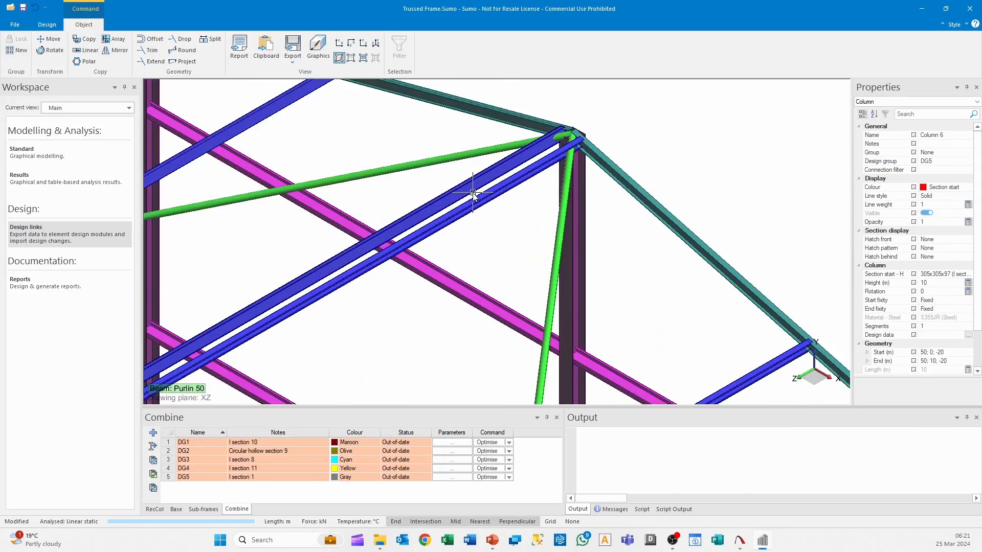
Select the gable rafter at the roof apex to check its assigned design group, and clear the selection.
click(685, 183)
scroll(648, 127, down, 8)
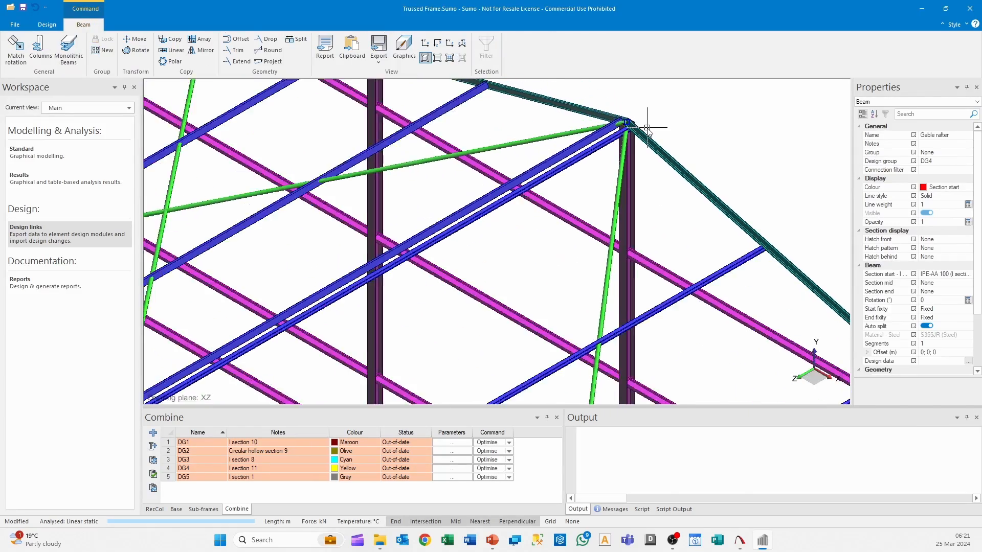
scroll(647, 128, down, 3)
scroll(347, 200, up, 10)
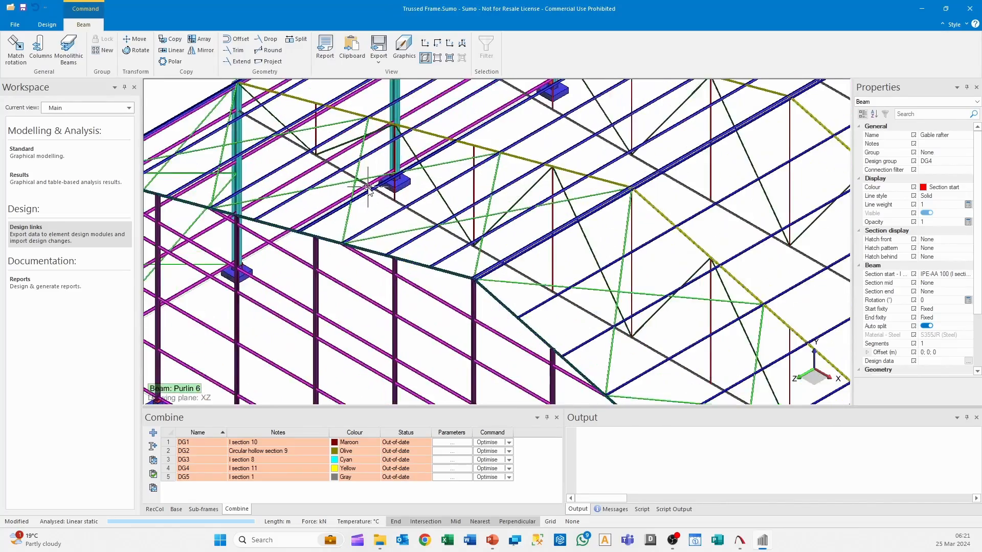
scroll(338, 248, down, 8)
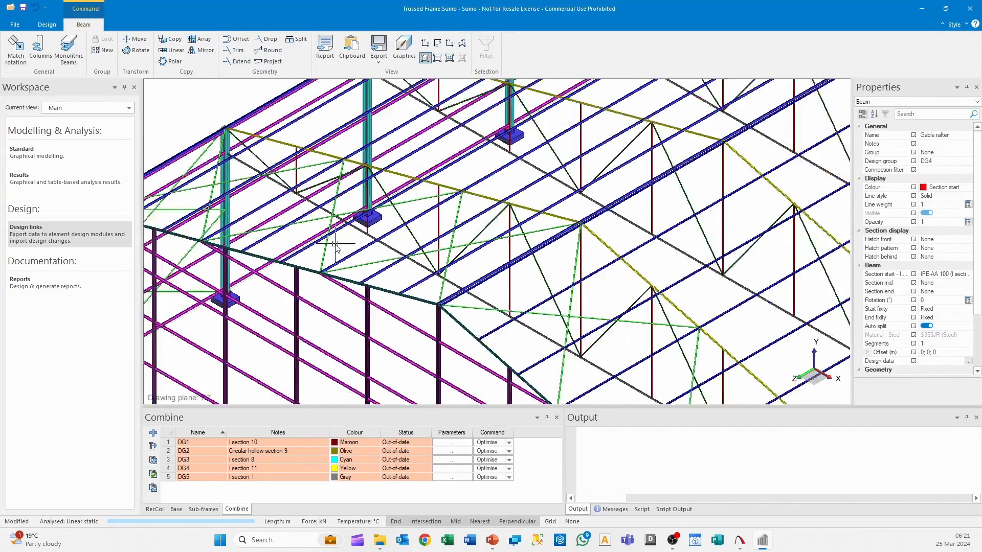
middle_drag(364, 288, 345, 197)
click(346, 353)
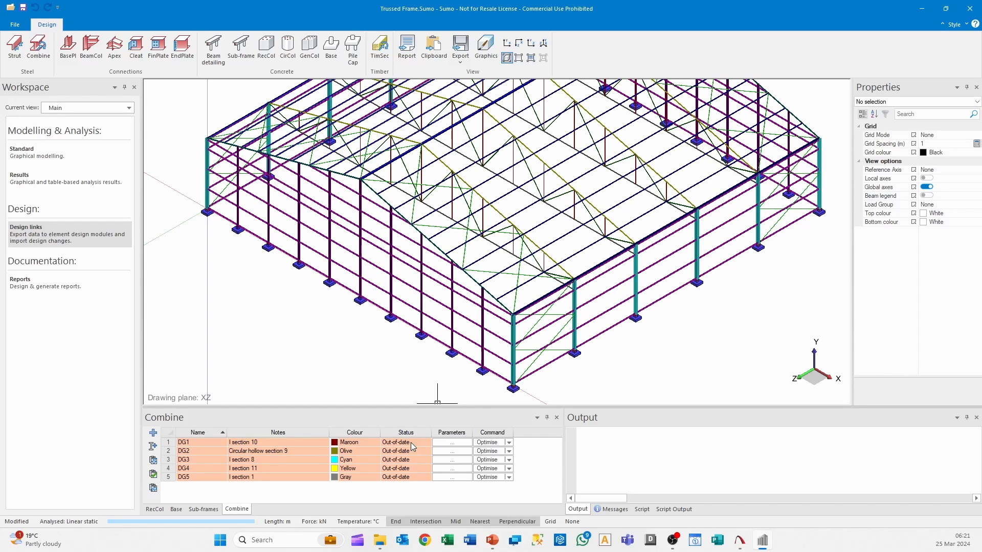
Set the design standard to SANS 10162-1:2011 in DG1's steel design parameters and apply it to all groups.
click(452, 442)
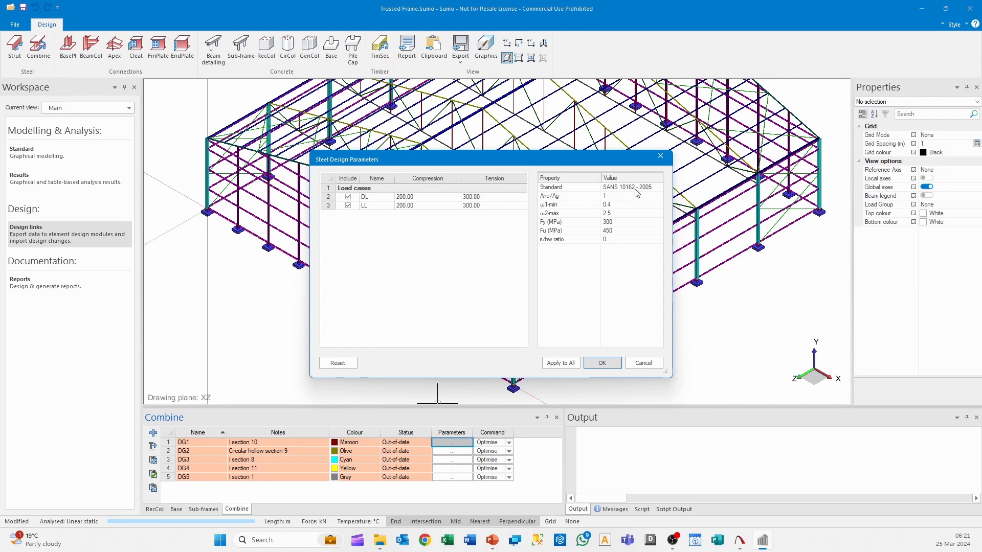
click(640, 189)
click(658, 187)
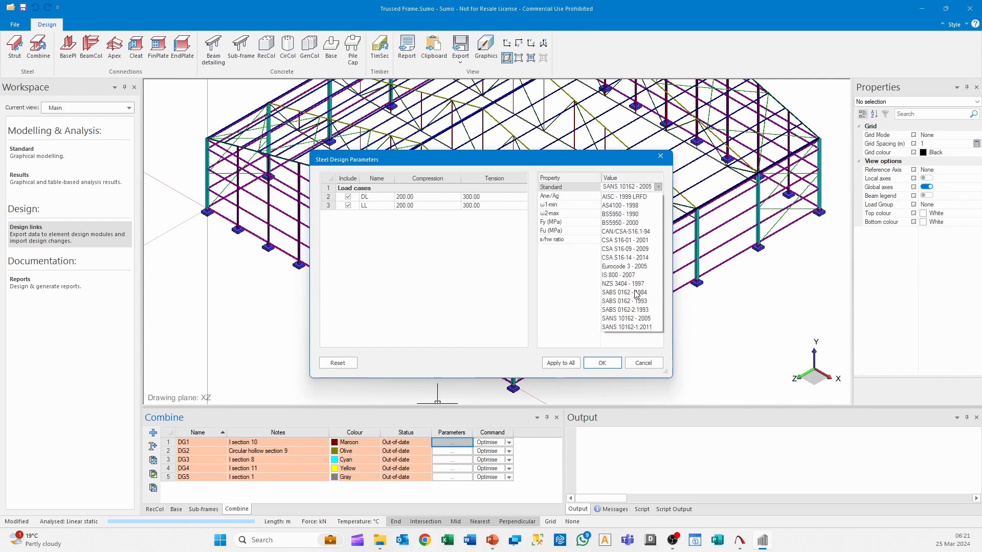
click(634, 329)
click(557, 363)
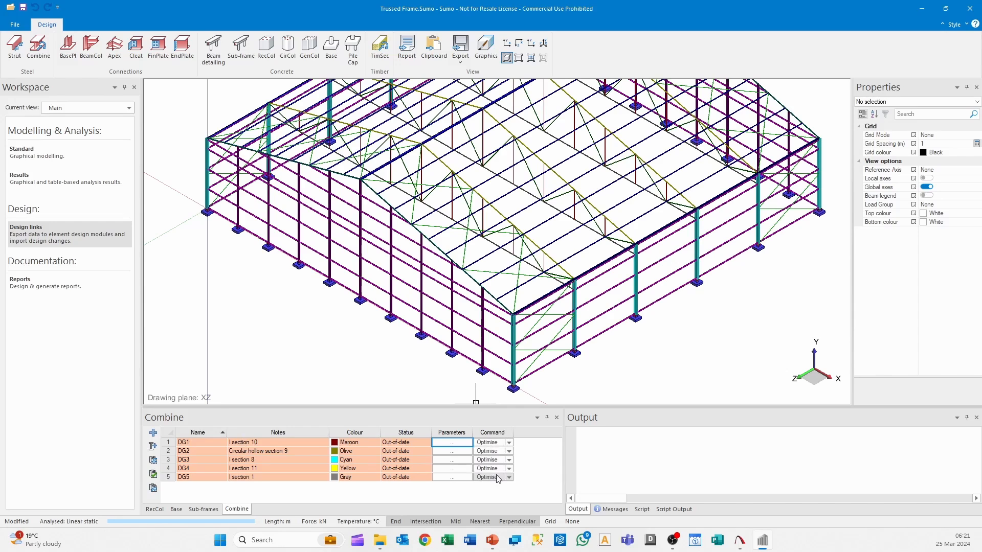
Evaluate the current sections of design groups DG1 and DG2.
click(510, 443)
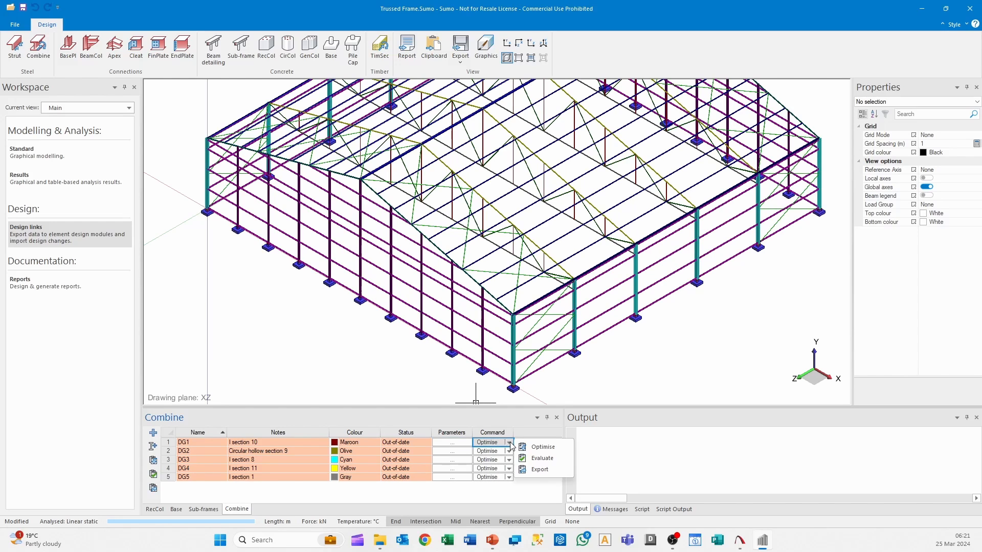
click(543, 458)
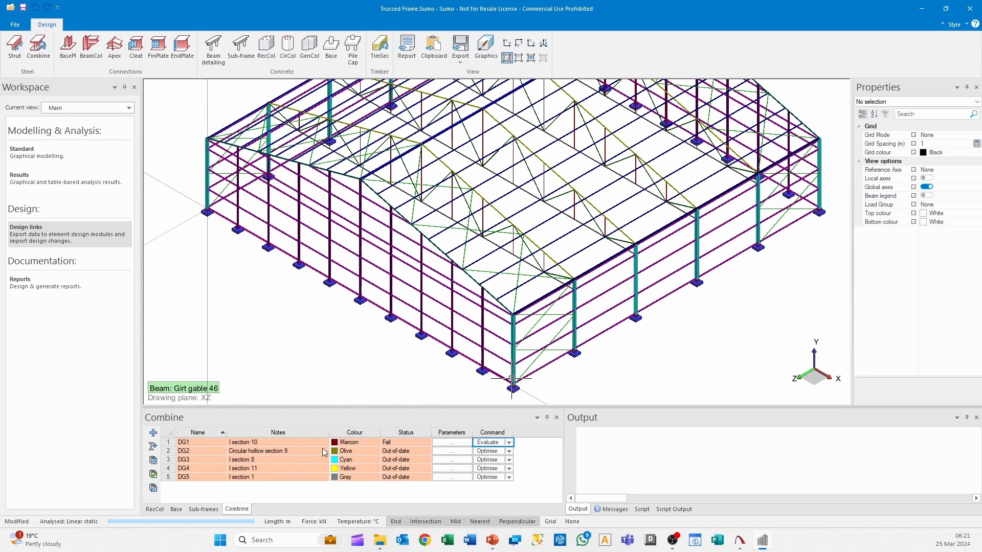
click(508, 451)
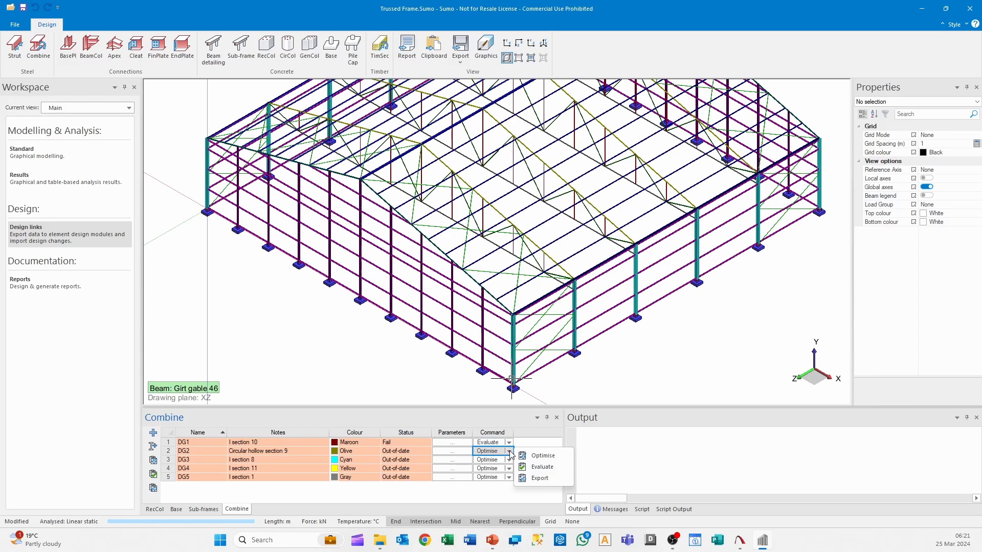
click(540, 467)
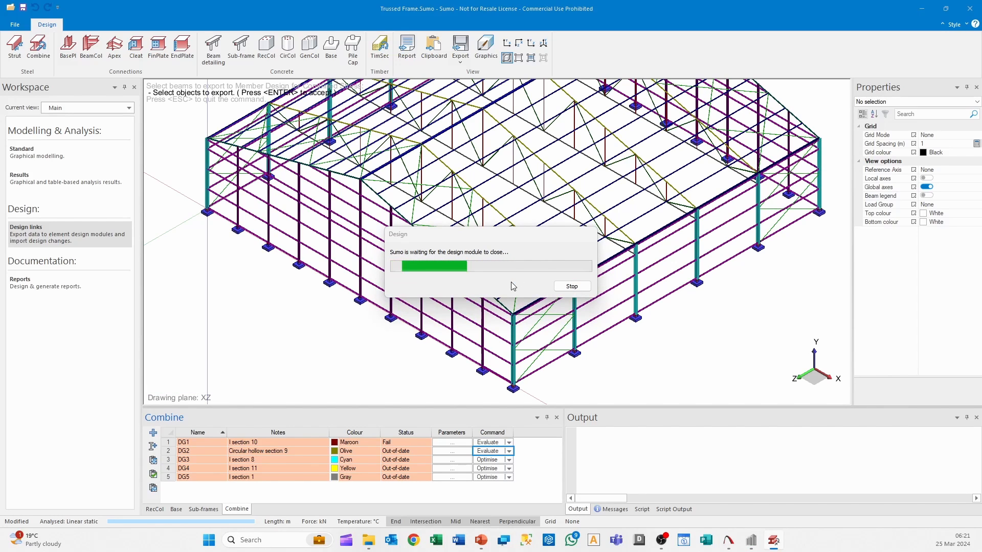
Evaluate the current sections of design group DG3, and evaluate all the design groups together.
click(509, 460)
click(541, 476)
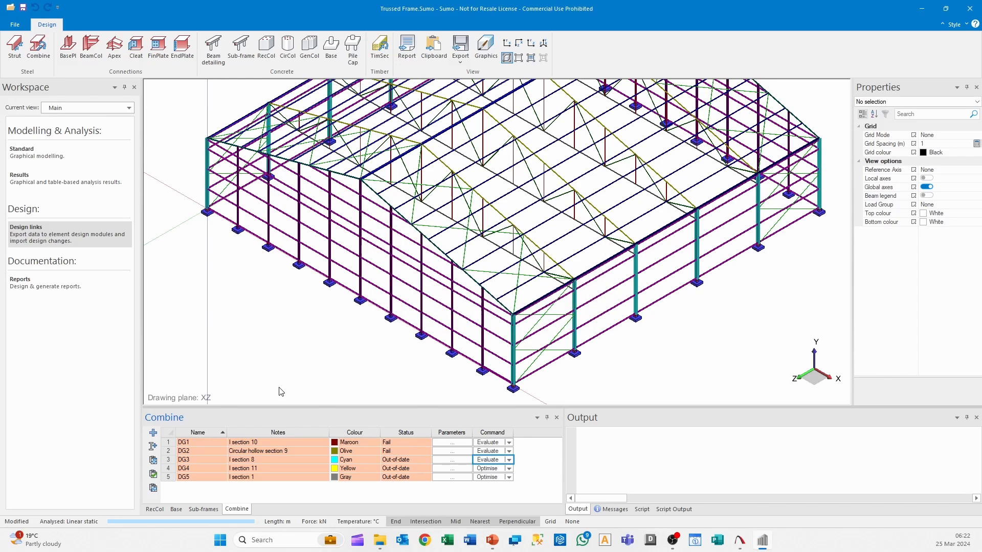
click(153, 474)
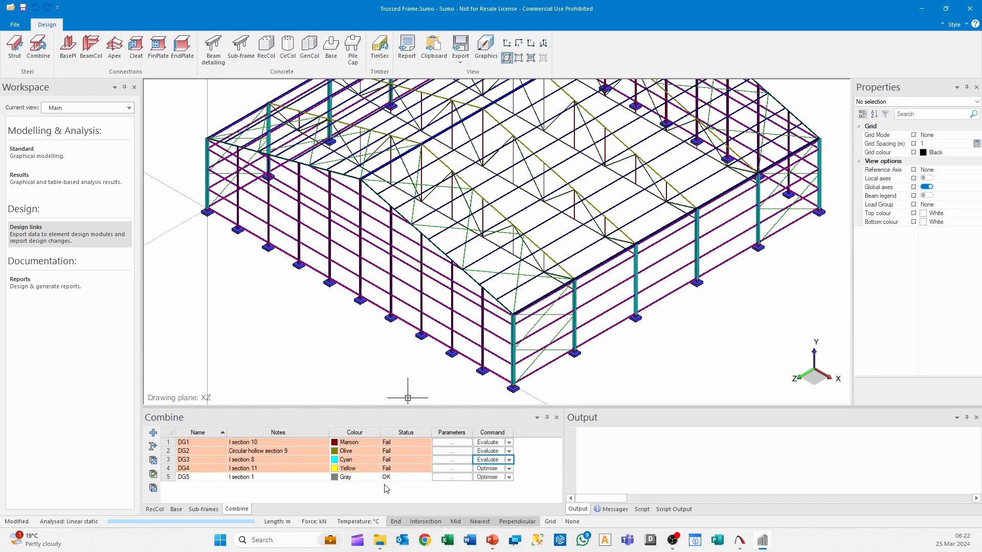
click(212, 478)
click(251, 478)
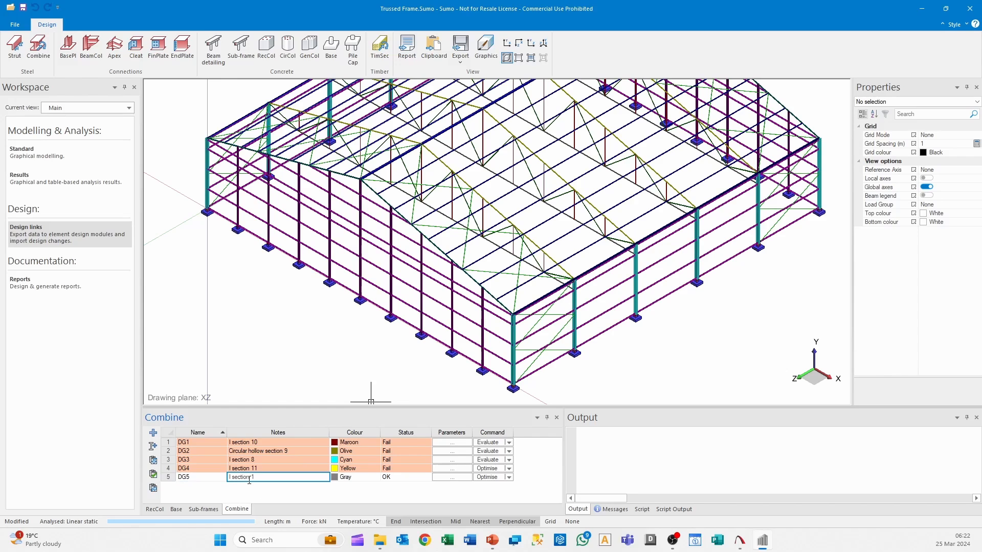
scroll(503, 310, down, 1)
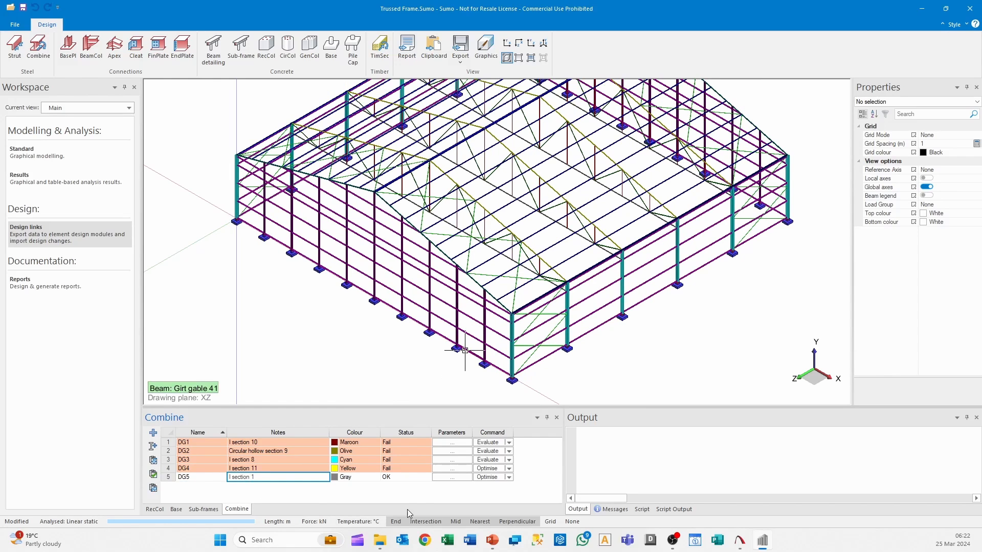
middle_drag(443, 299, 505, 349)
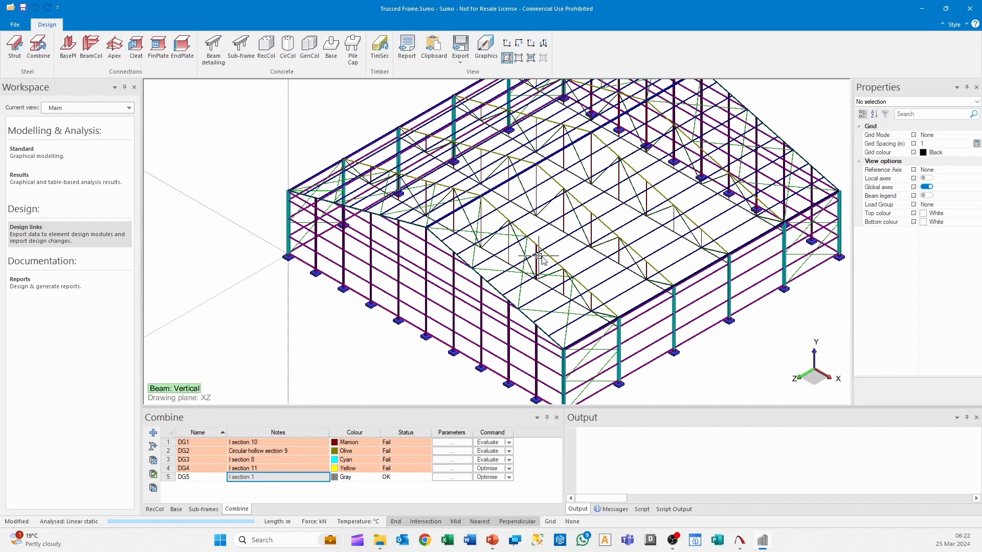
middle_drag(541, 258, 468, 329)
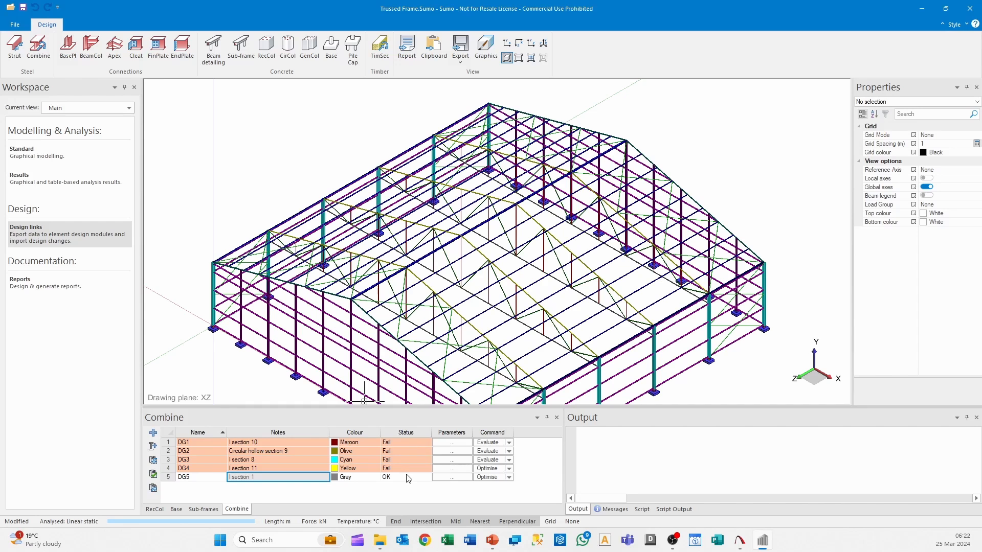
middle_drag(415, 337, 450, 298)
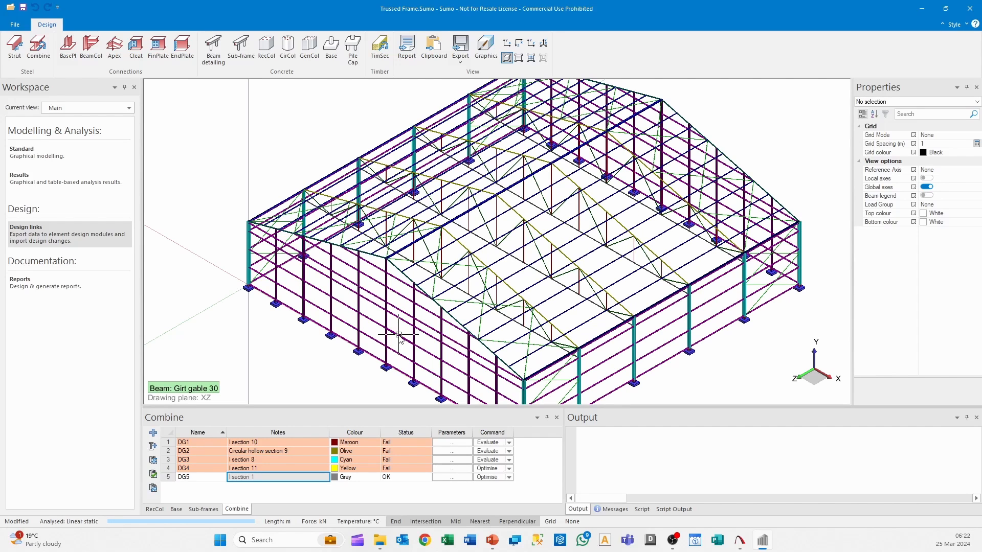
Optimise design group DG1 and expand its proposed column changes to compare current and new sections in full.
click(511, 443)
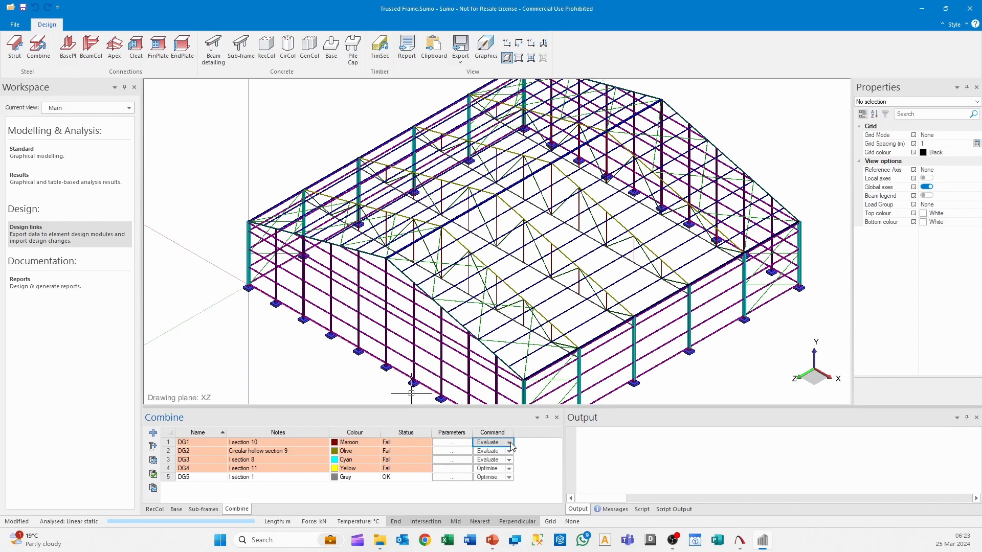
click(552, 447)
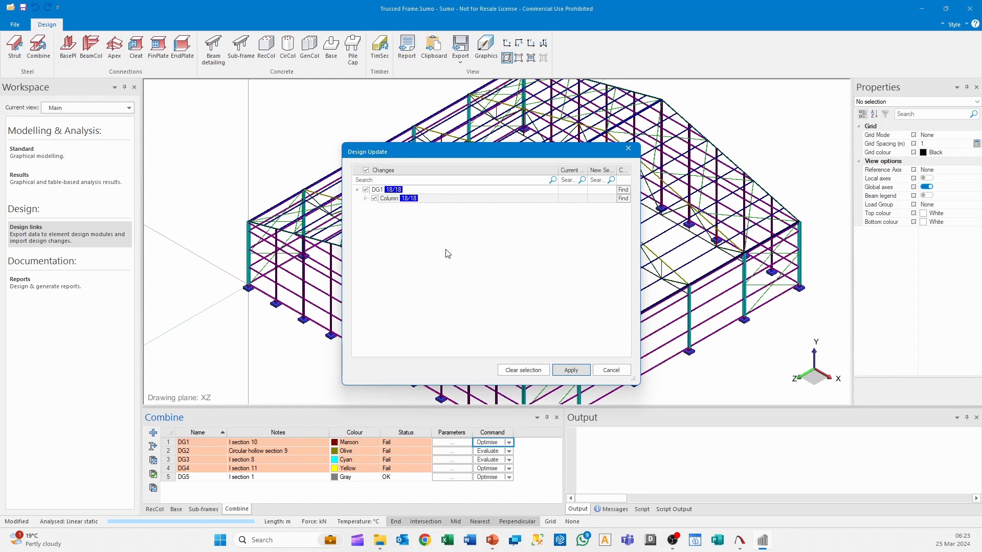
drag(495, 156, 340, 113)
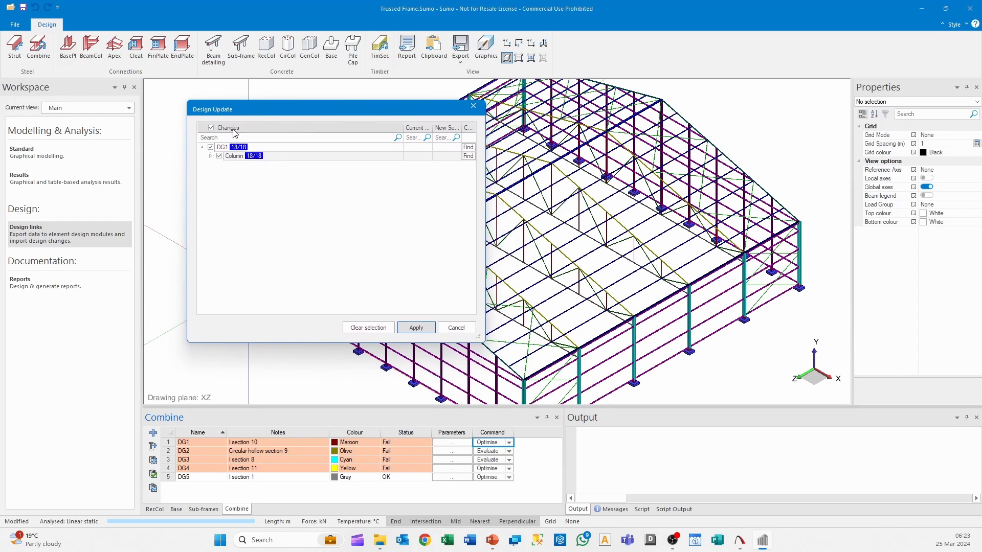
click(210, 156)
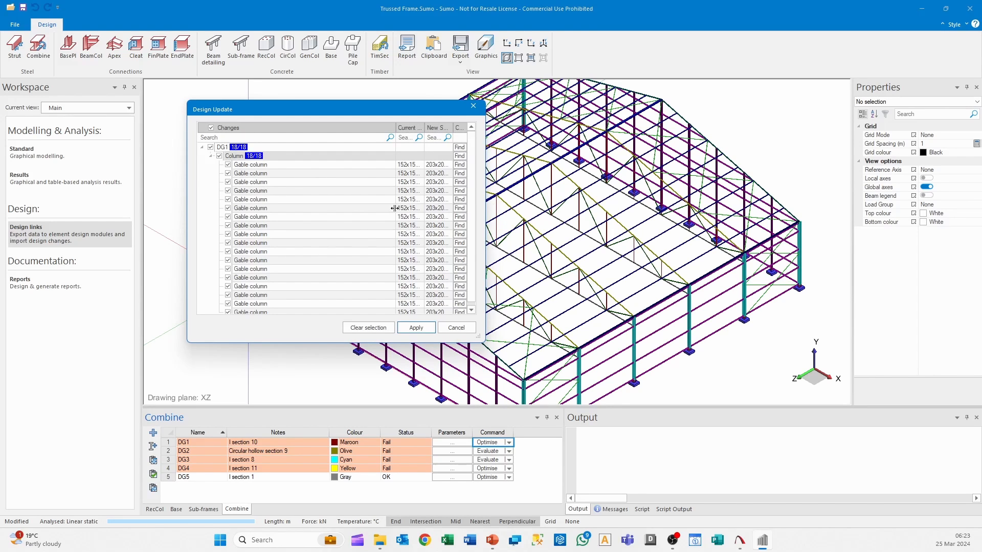
drag(396, 211, 327, 211)
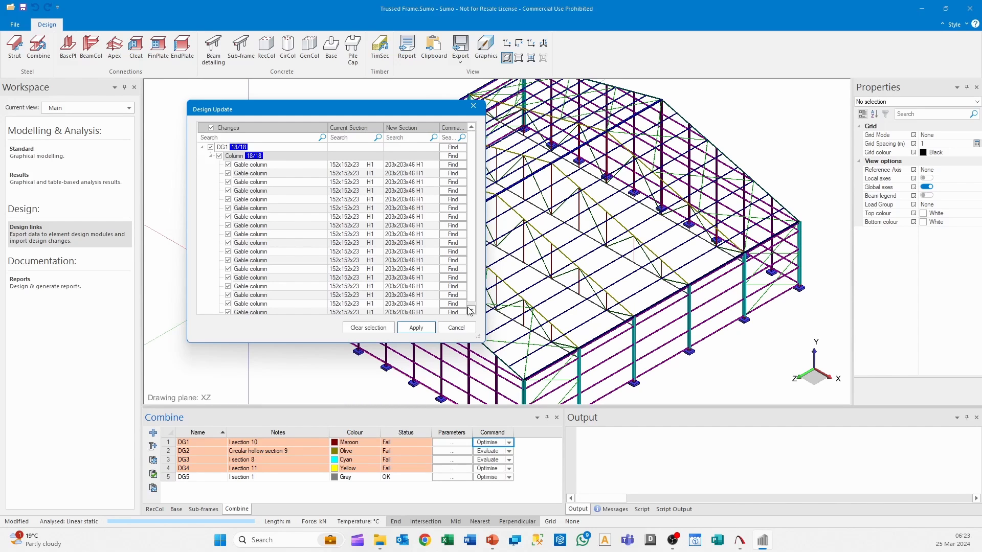
Apply section 203x203x46 H1 to all gable columns in DG1, saving the model and continuing with the re-analysis.
click(415, 330)
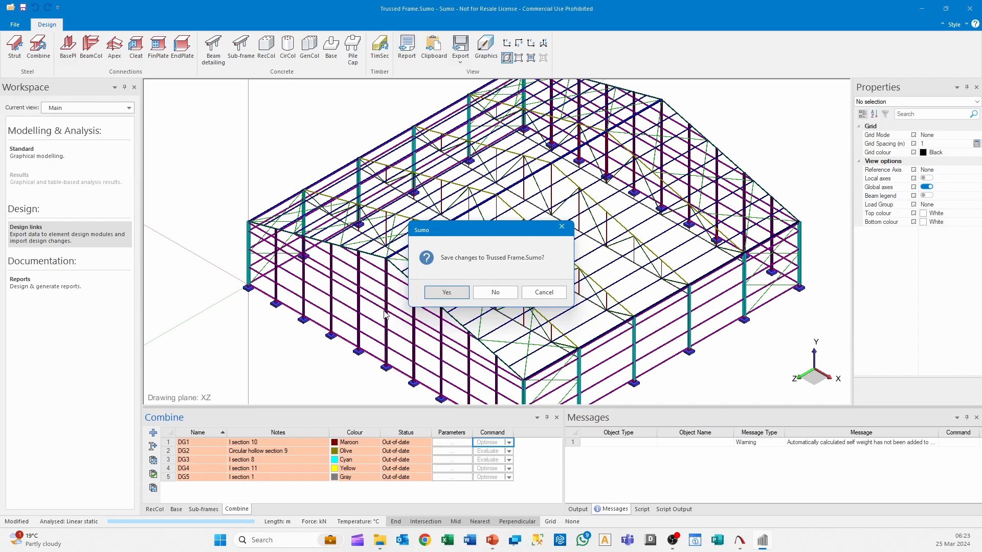
click(446, 293)
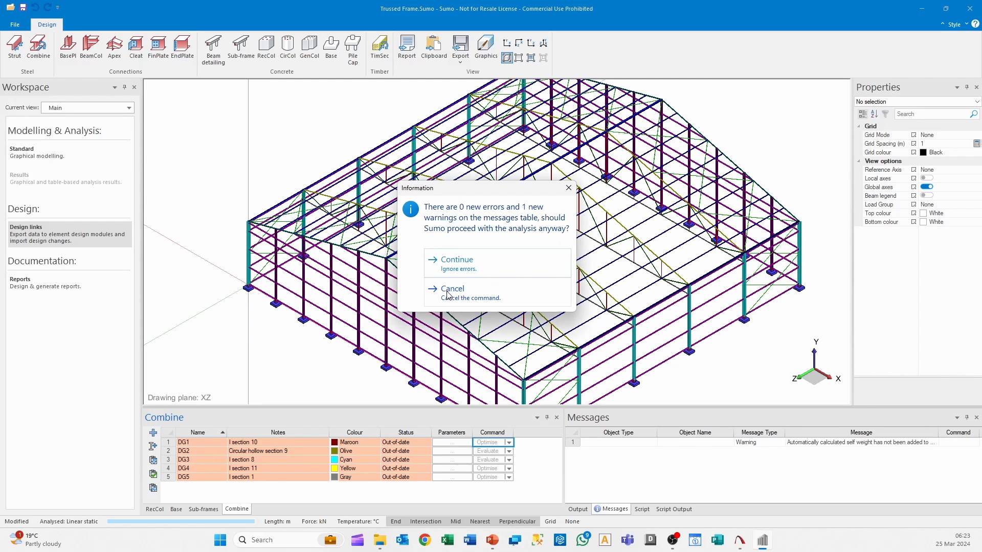
click(467, 261)
Evaluate design group DG1 with its updated gable column sections.
middle_drag(450, 329, 382, 287)
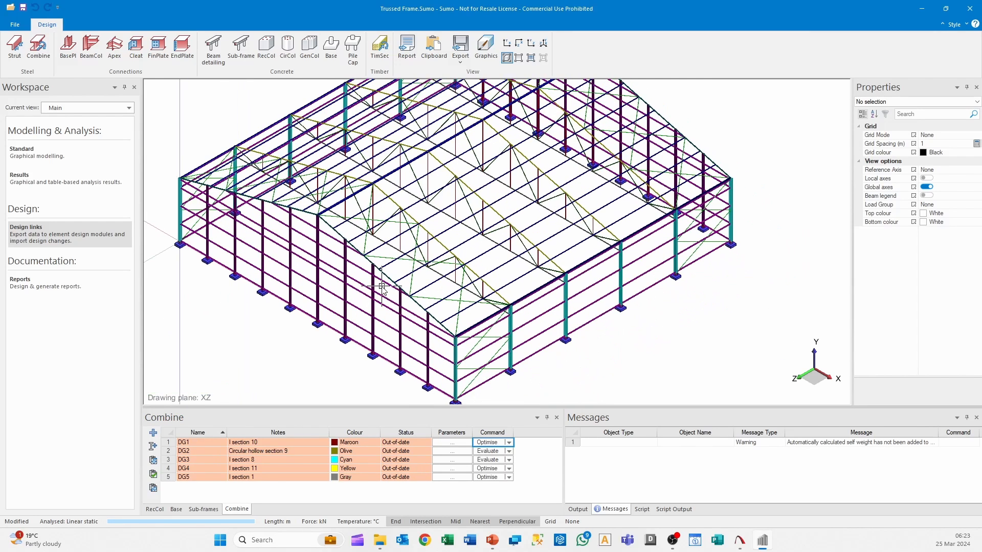
scroll(408, 398, up, 1)
click(509, 442)
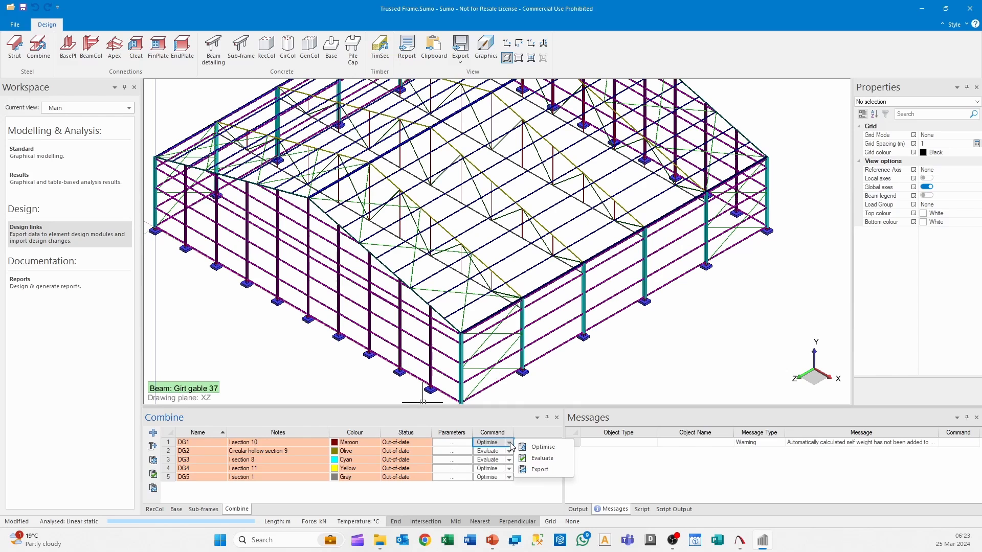
click(542, 459)
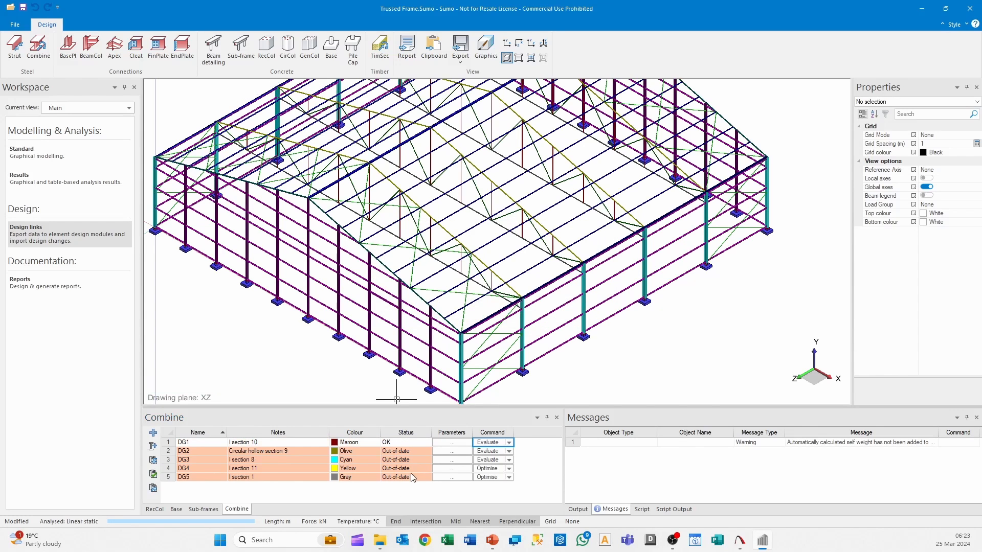
Optimise design group DG3 and expand its proposed beam changes to compare the eaves beams' current and new sections.
click(509, 459)
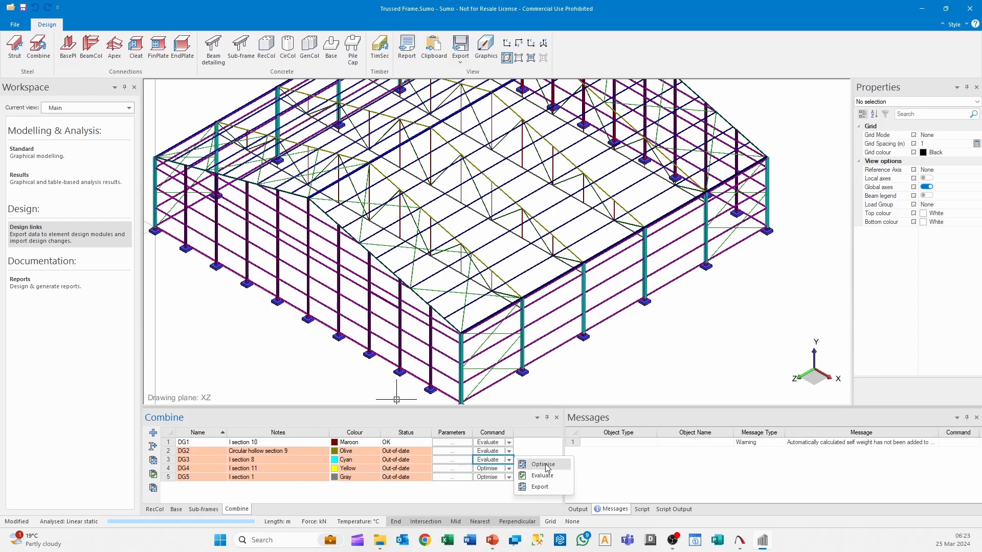
click(543, 465)
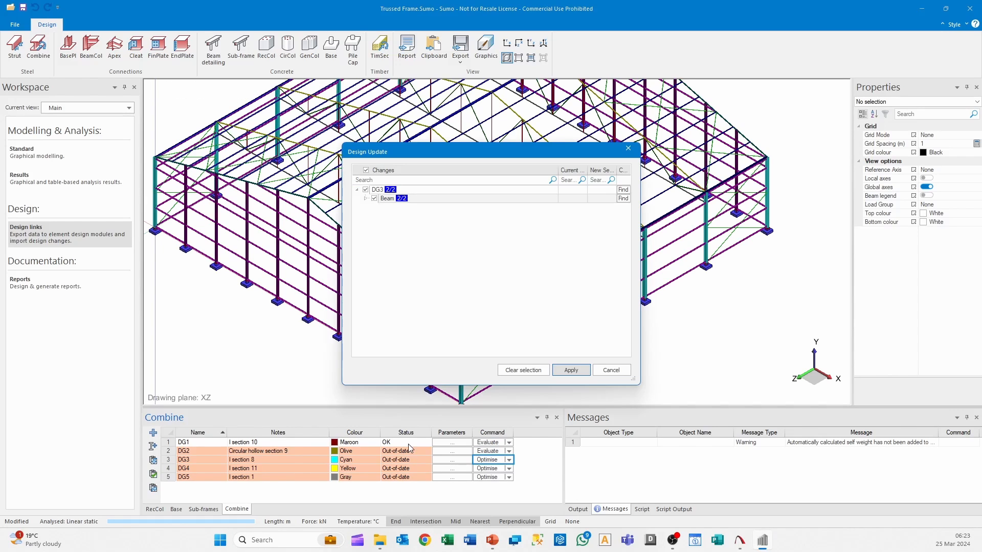
click(366, 200)
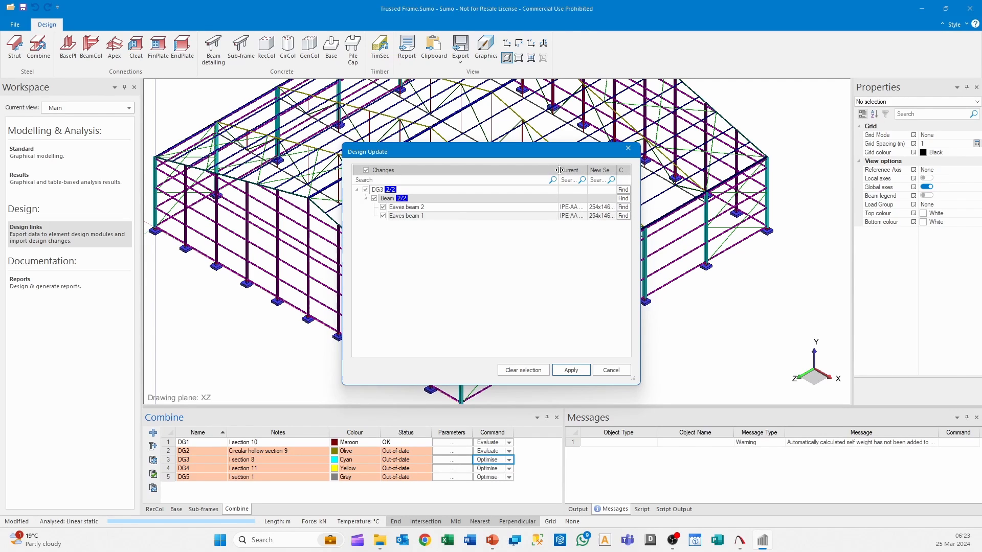
drag(560, 170, 495, 170)
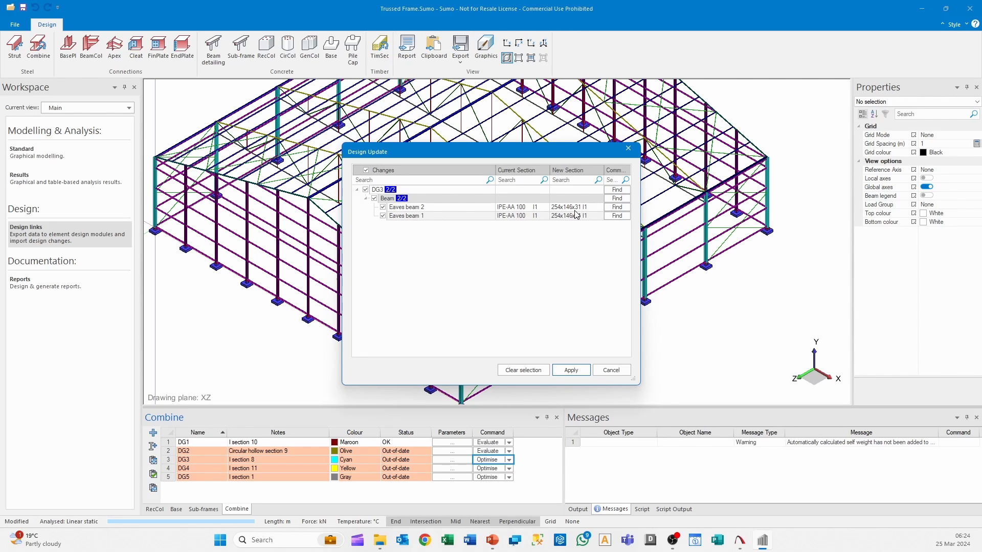
Apply section 254x146x31 I1 to both eaves beams, save and re-analyse the model, and evaluate all design groups.
click(558, 369)
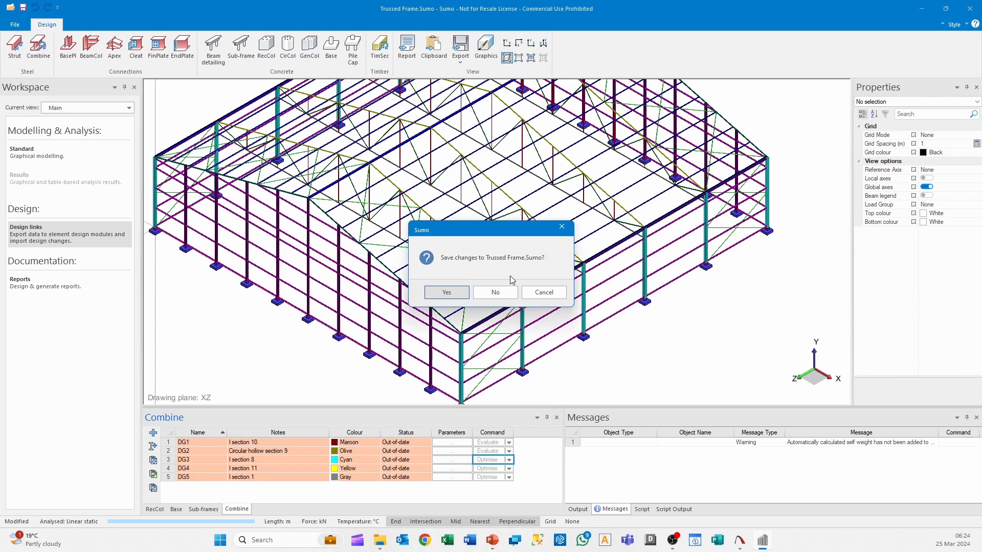
click(446, 293)
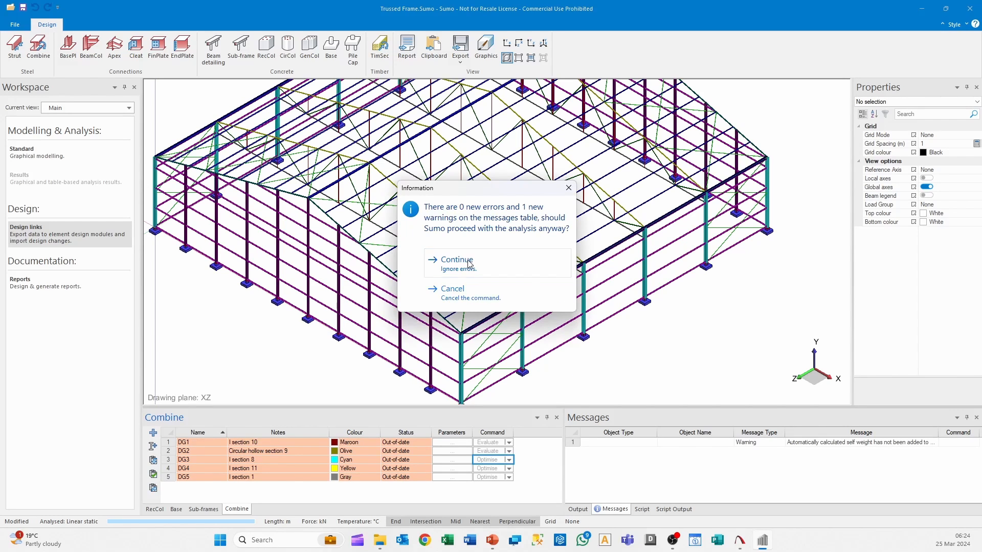
click(467, 264)
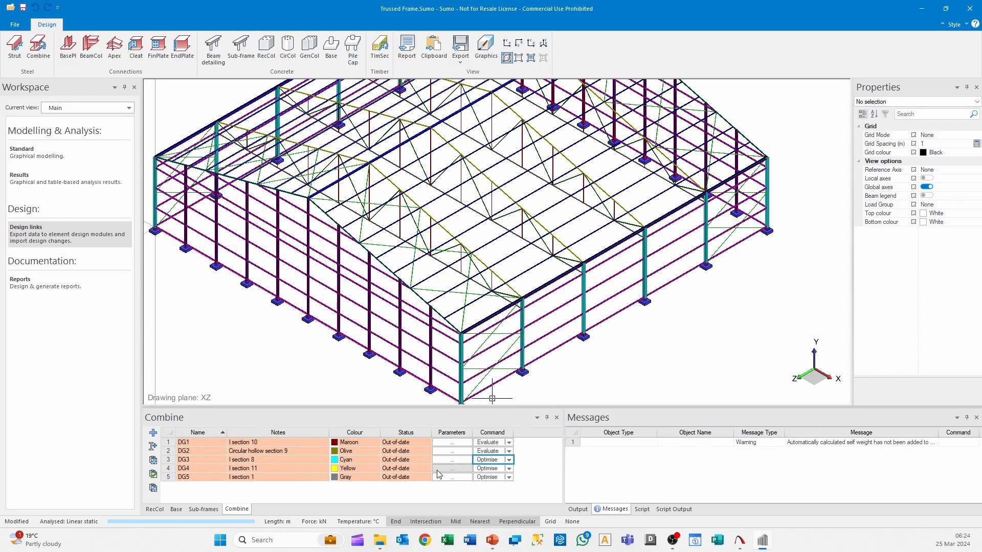
click(153, 474)
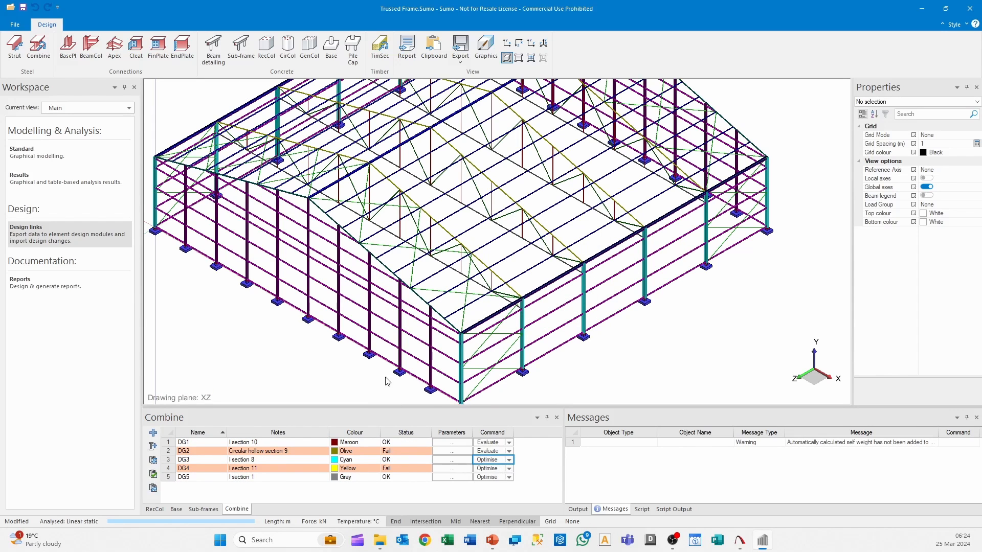
Optimise design group DG4 and expand its proposed beam changes to compare the gable rafters' current and new sections.
click(487, 469)
click(487, 468)
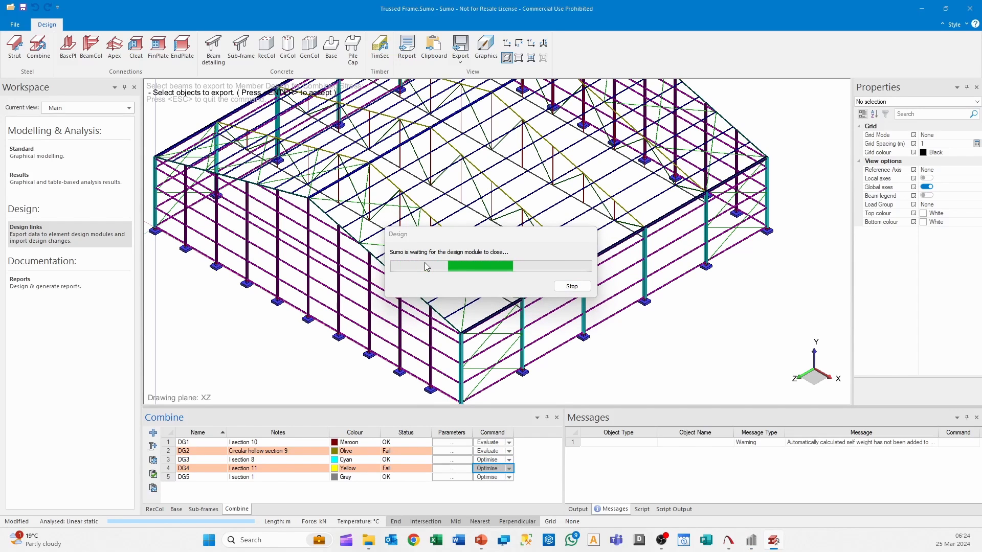
click(366, 199)
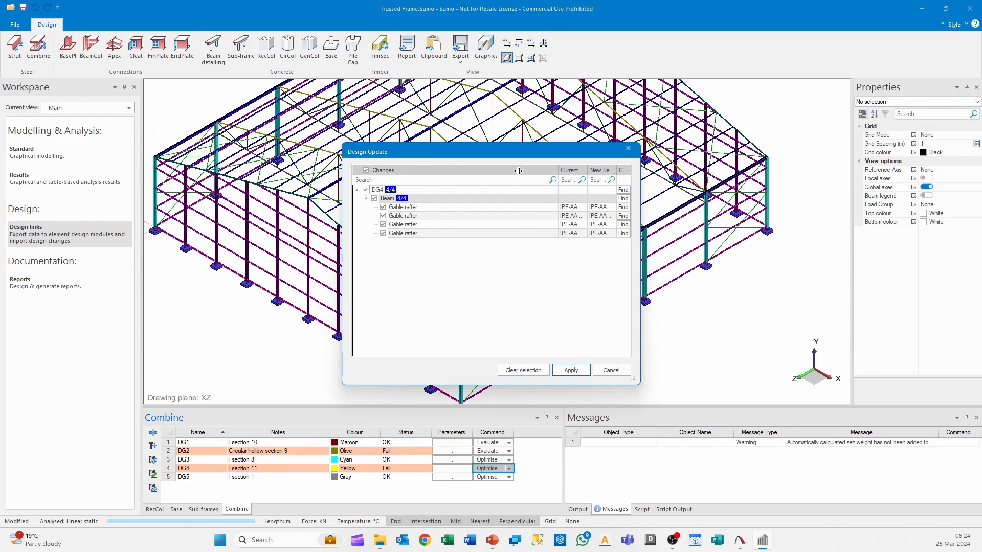
drag(559, 170, 496, 174)
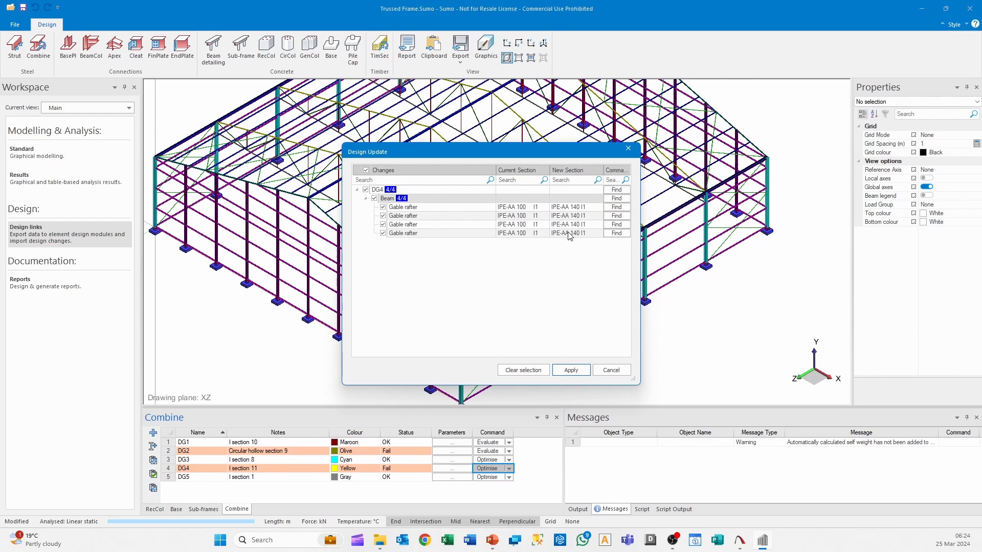
Apply section IPE-AA 140 I1 to the four gable rafters, save and re-analyse the model, and evaluate all design groups.
click(572, 370)
click(447, 296)
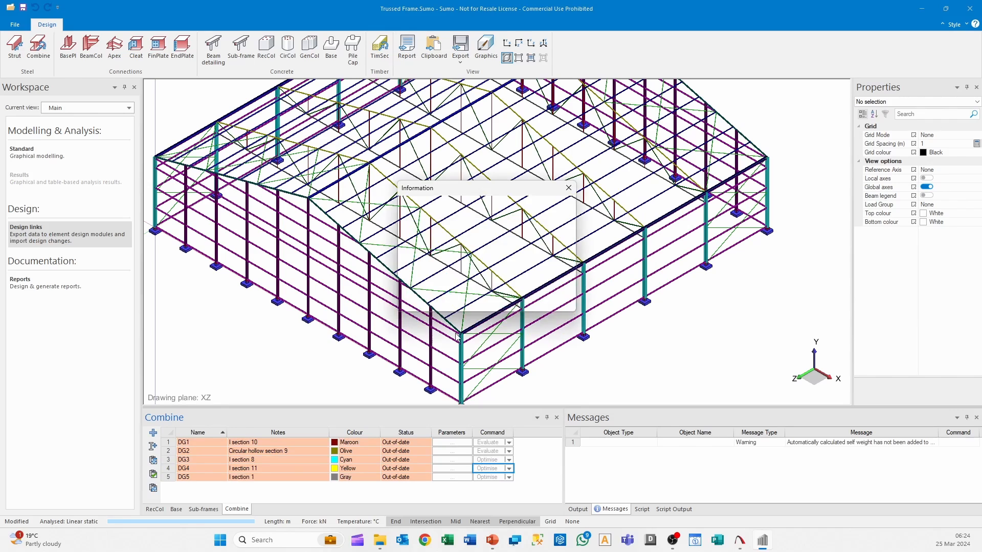
click(475, 262)
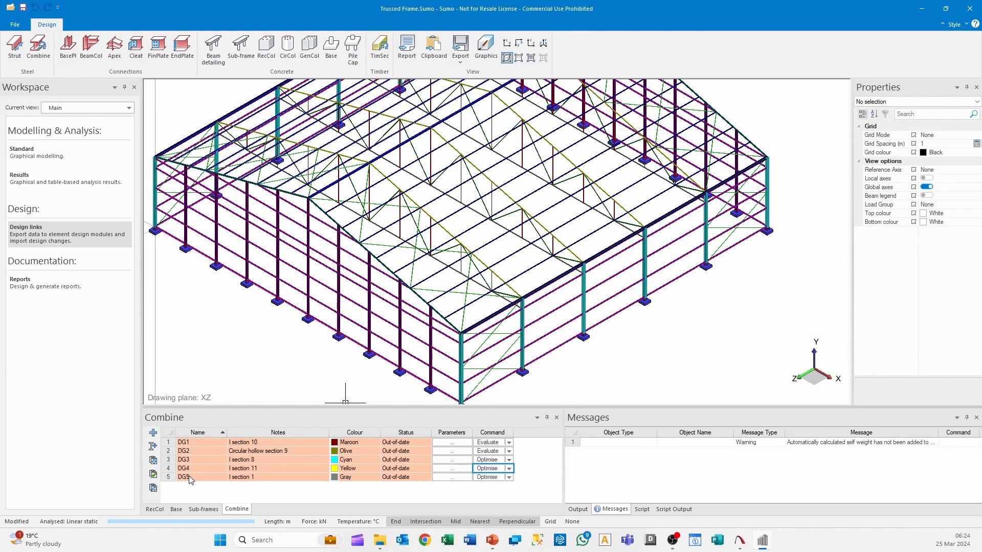
click(153, 475)
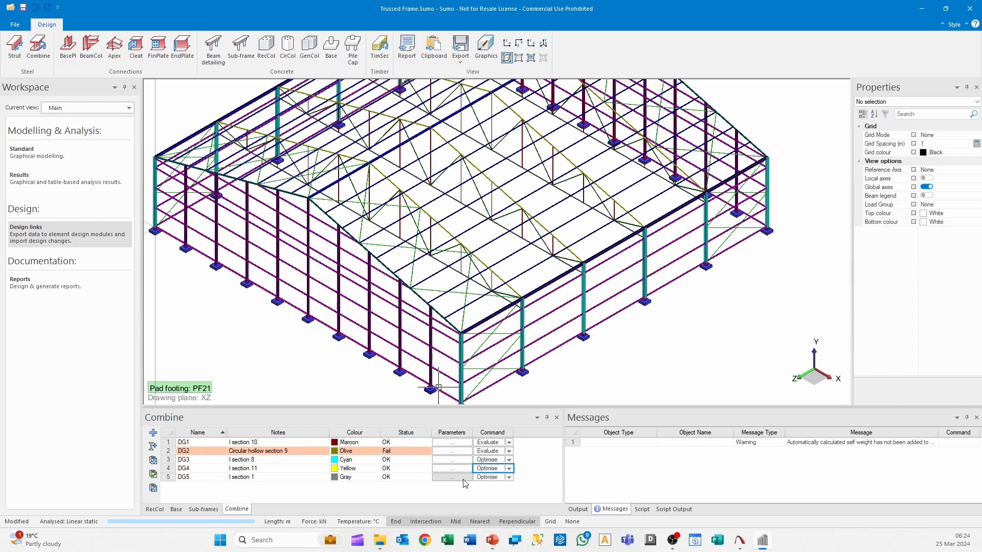
Optimise design group DG2 and expand its proposed beam changes to compare the braces' current and new sections.
click(509, 452)
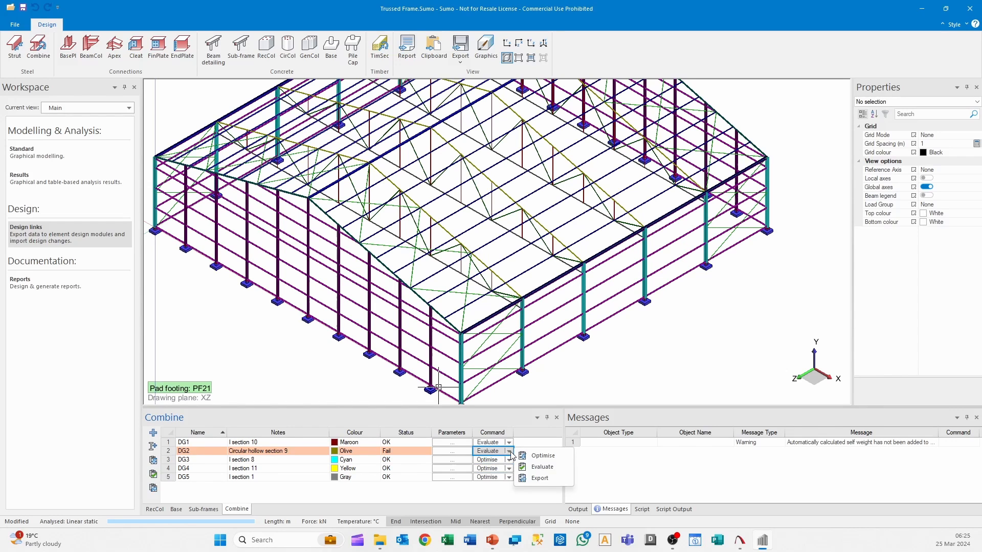
click(543, 456)
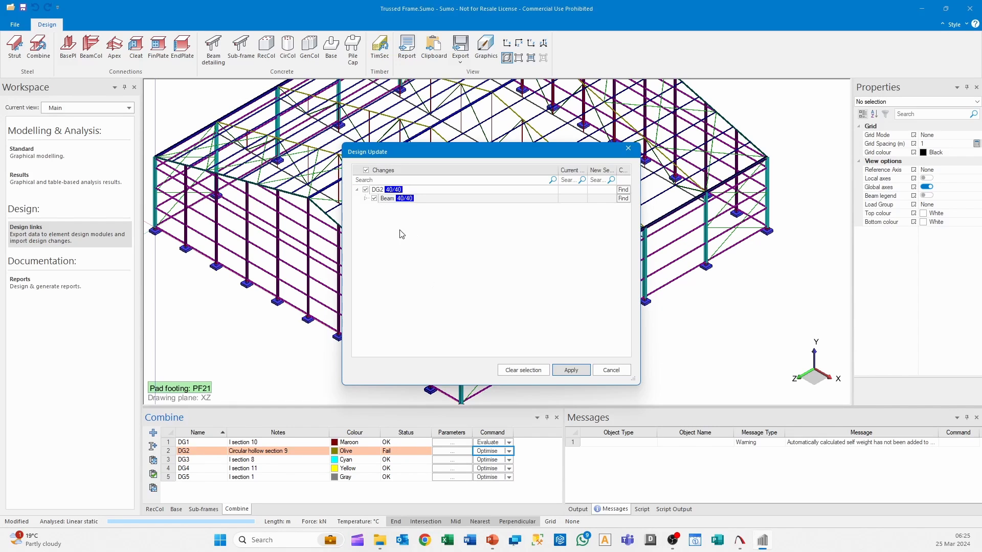
click(373, 199)
click(367, 199)
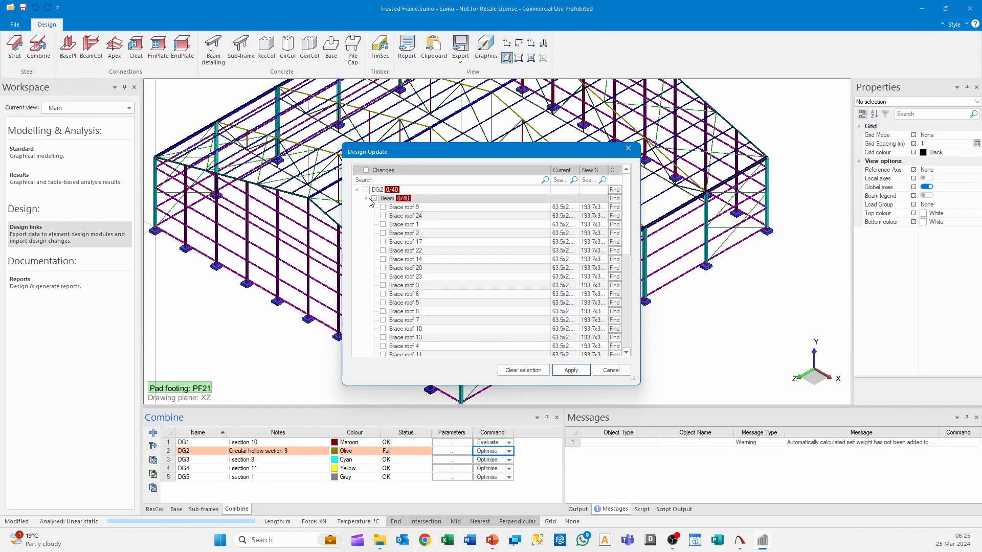
click(375, 199)
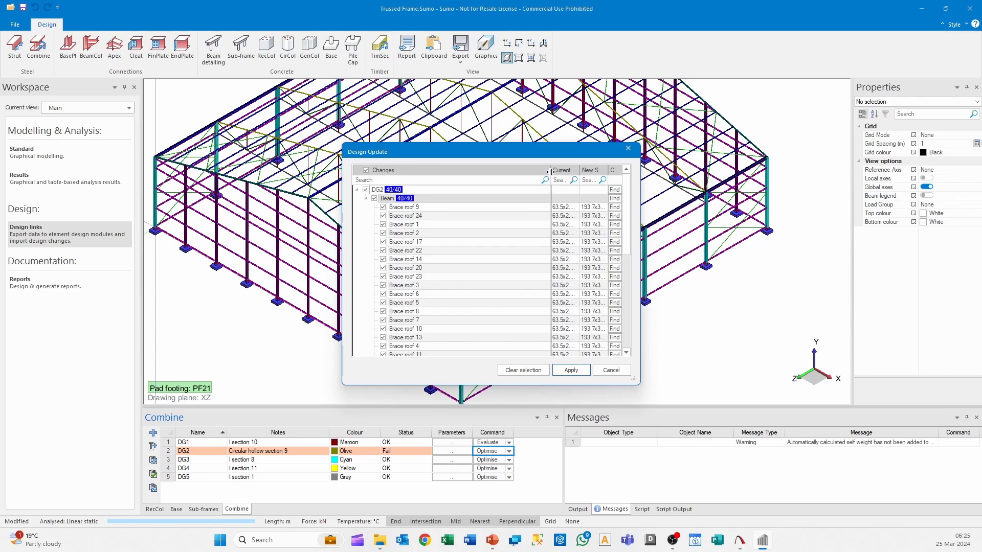
double_click(550, 179)
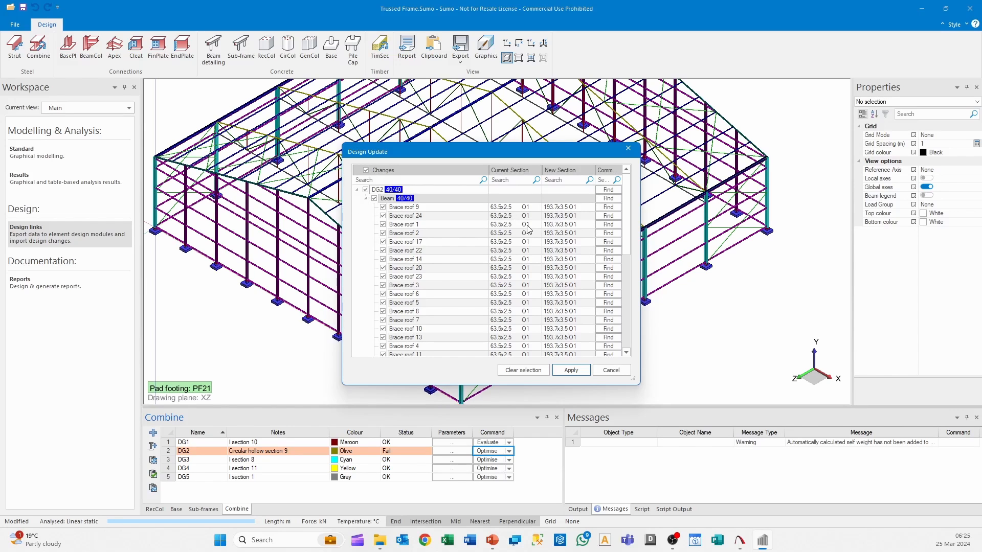
Apply section 193.7x3.5 O1 to all 40 braces in DG2, save and re-analyse the model, and evaluate all design groups.
click(570, 370)
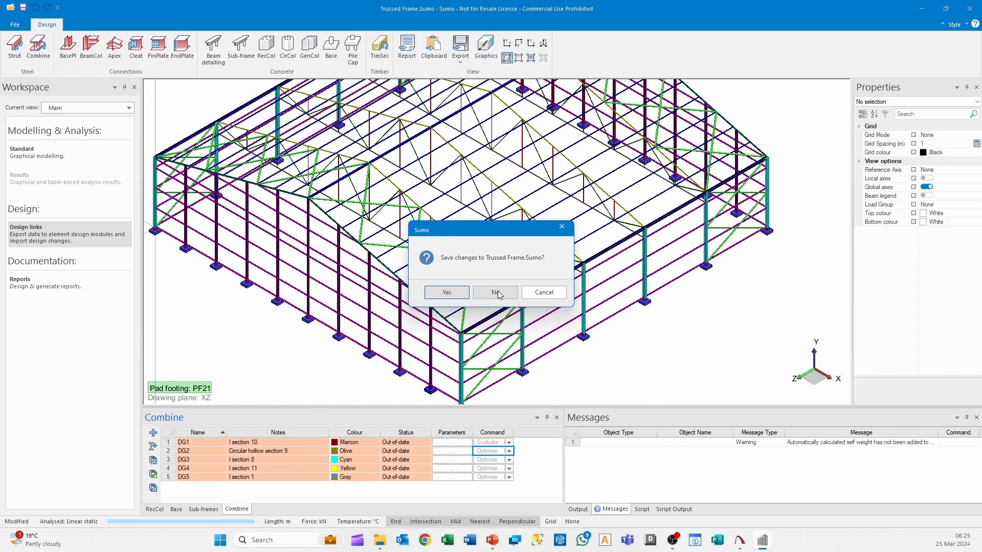
click(446, 296)
click(458, 266)
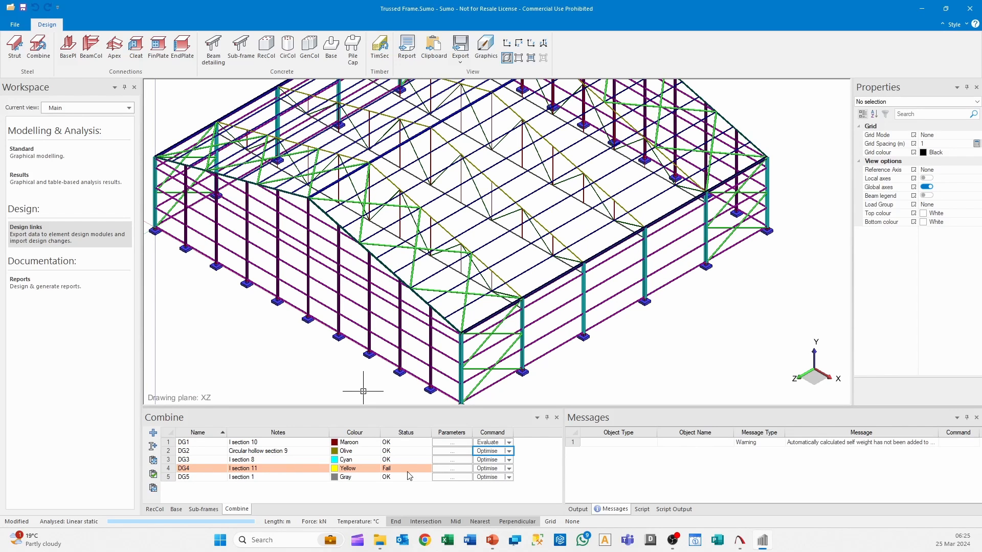
Examine the updated roof and wall bracing across the whole frame alongside the design groups' statuses.
middle_drag(501, 355, 497, 380)
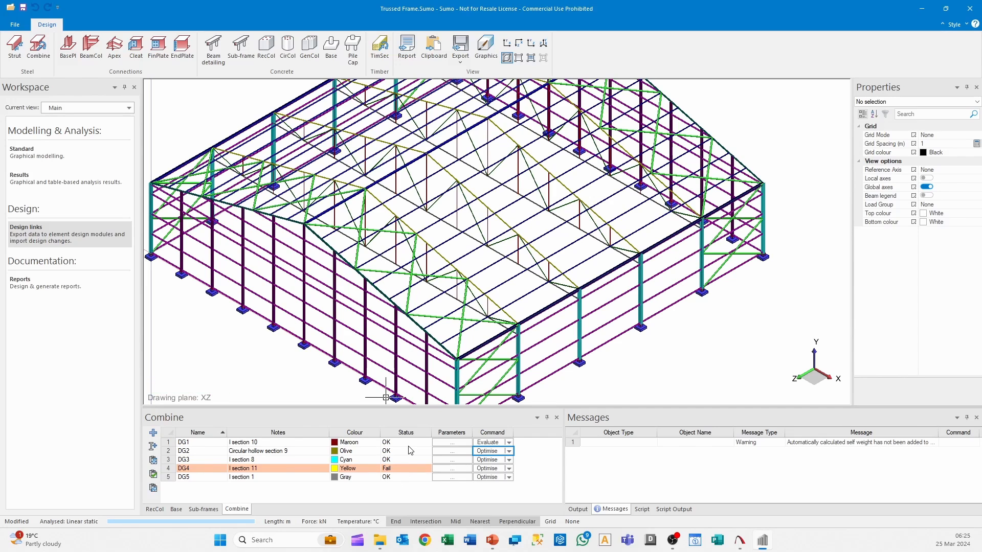
scroll(361, 335, up, 1)
middle_drag(358, 327, 442, 345)
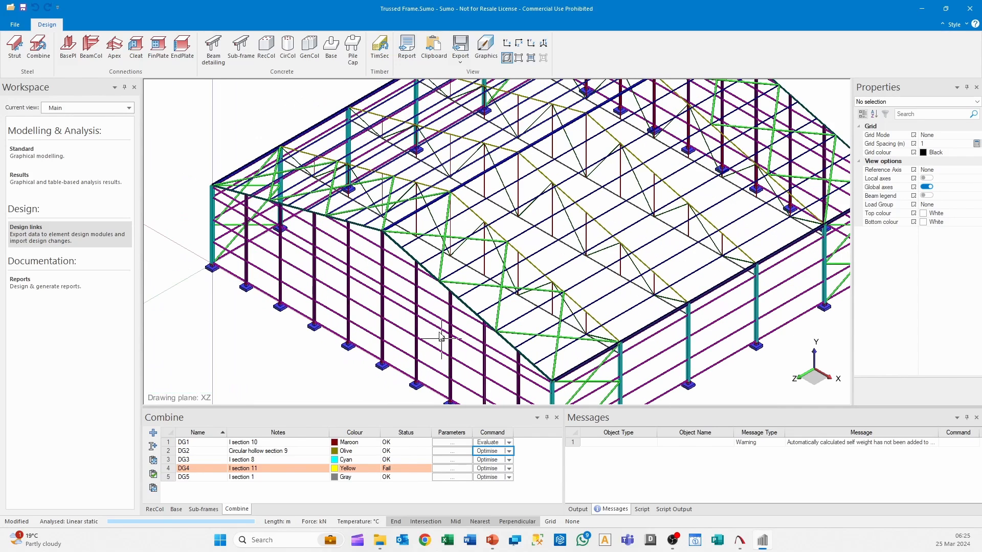
middle_drag(491, 282, 356, 331)
middle_drag(436, 288, 438, 315)
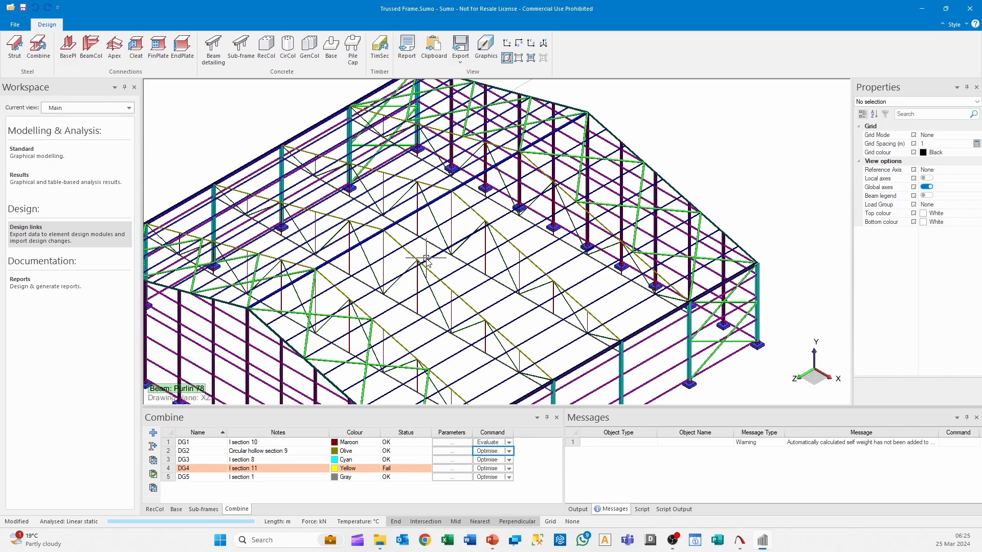
scroll(454, 261, down, 3)
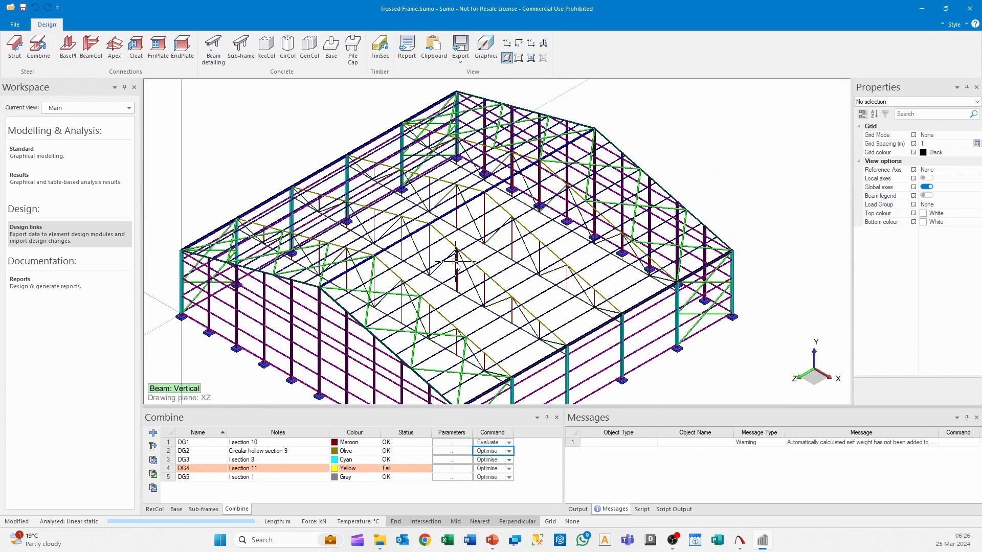
scroll(455, 261, down, 1)
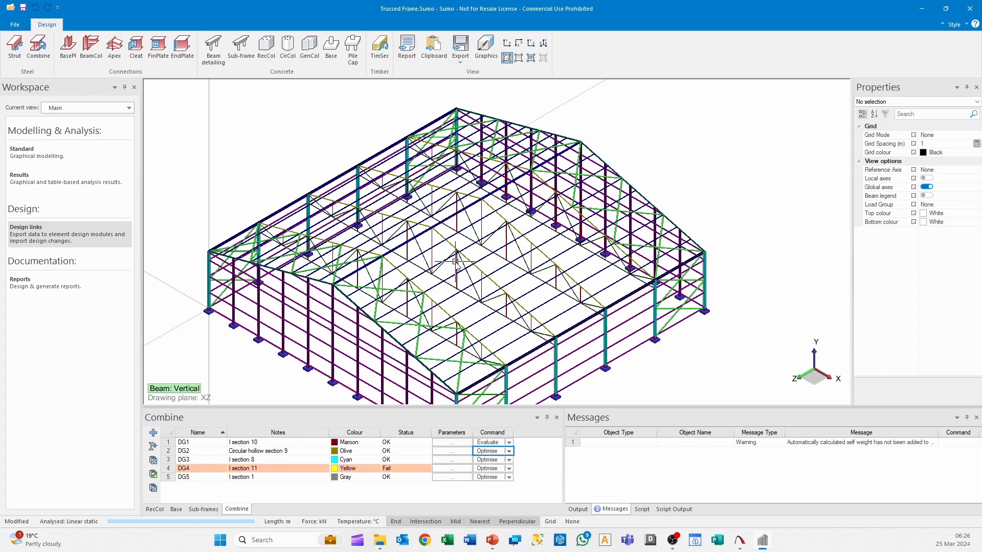
middle_drag(397, 312, 444, 287)
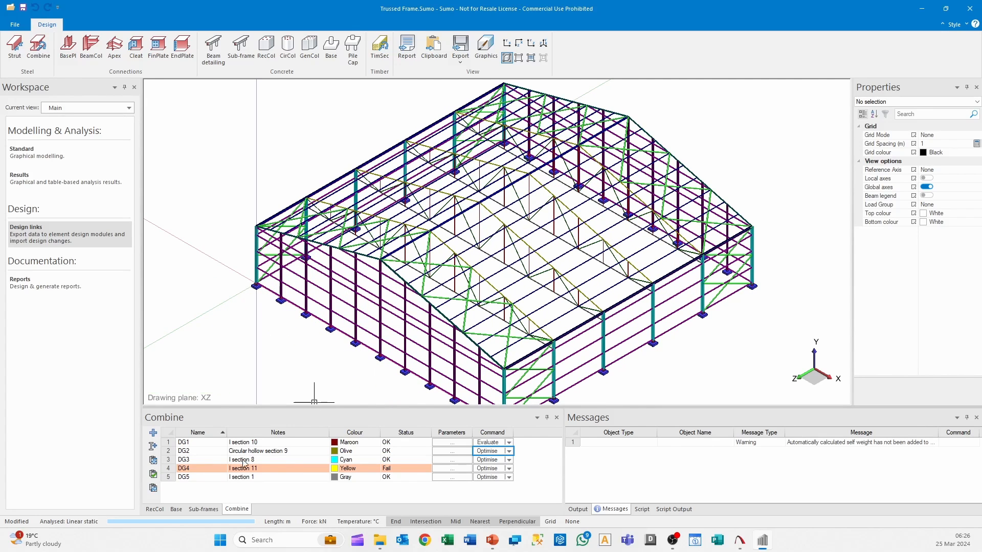